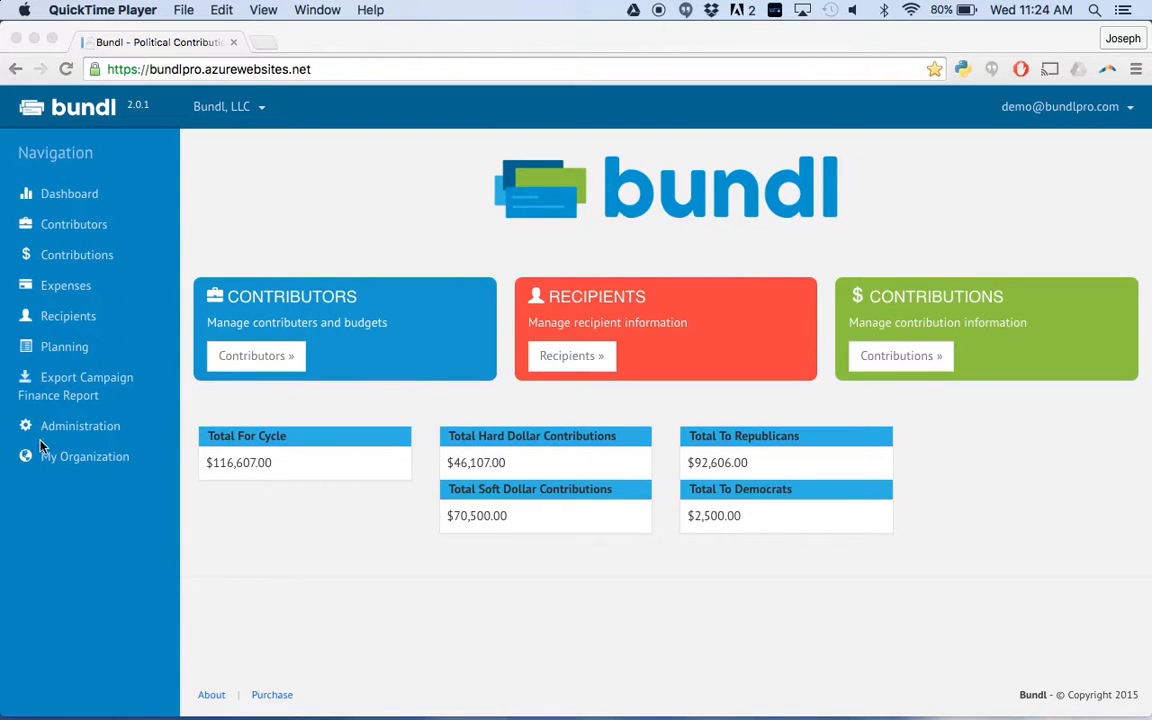
Open the organization's details and browse the Desktop for a logo file, leaving the file selection without choosing one.
{"action": "left_click", "coordinate": [88, 460]}
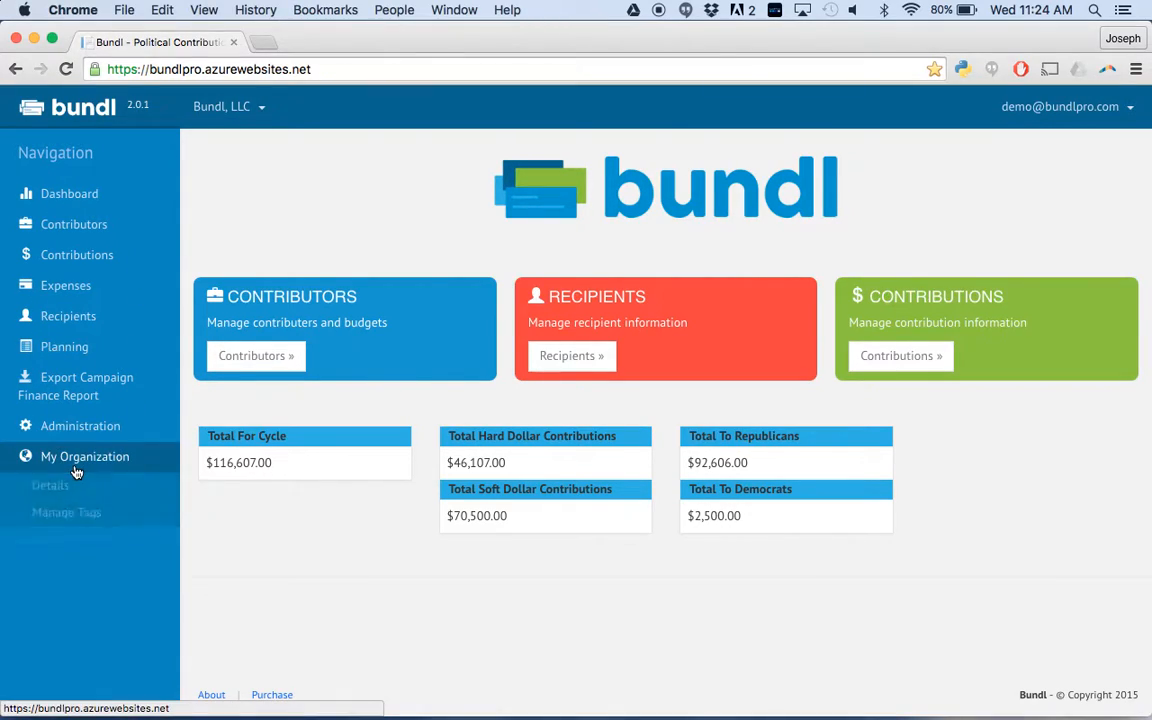
{"action": "left_click", "coordinate": [129, 495]}
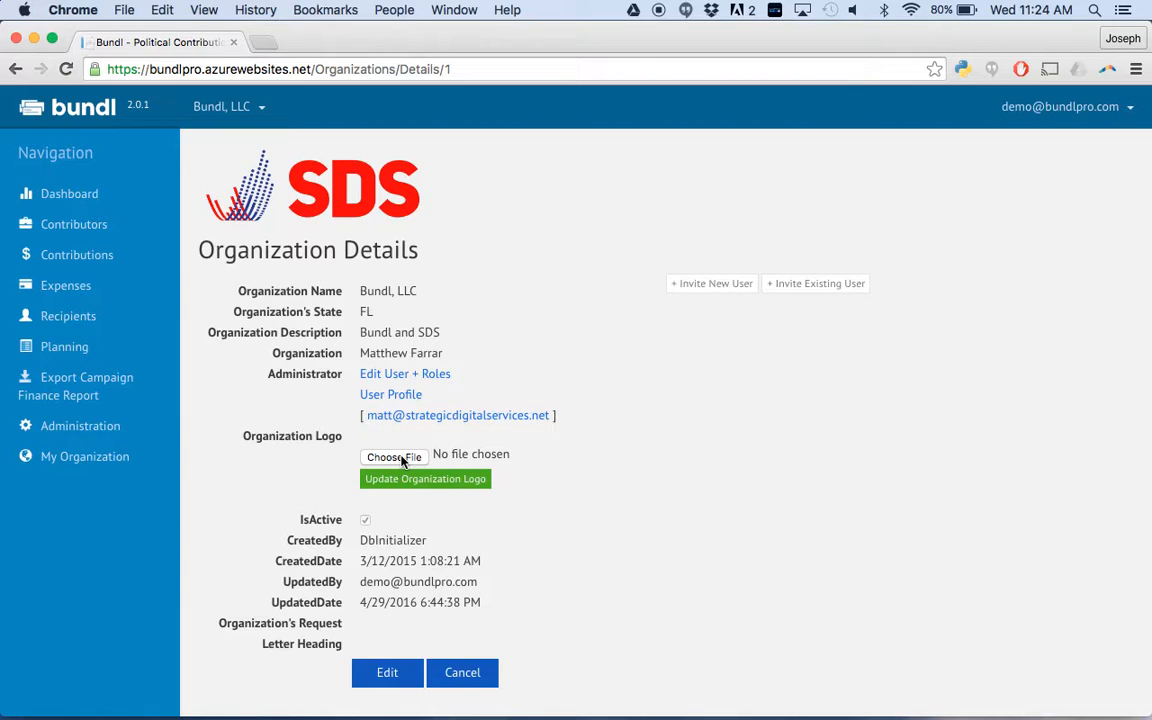
{"action": "left_click", "coordinate": [400, 458]}
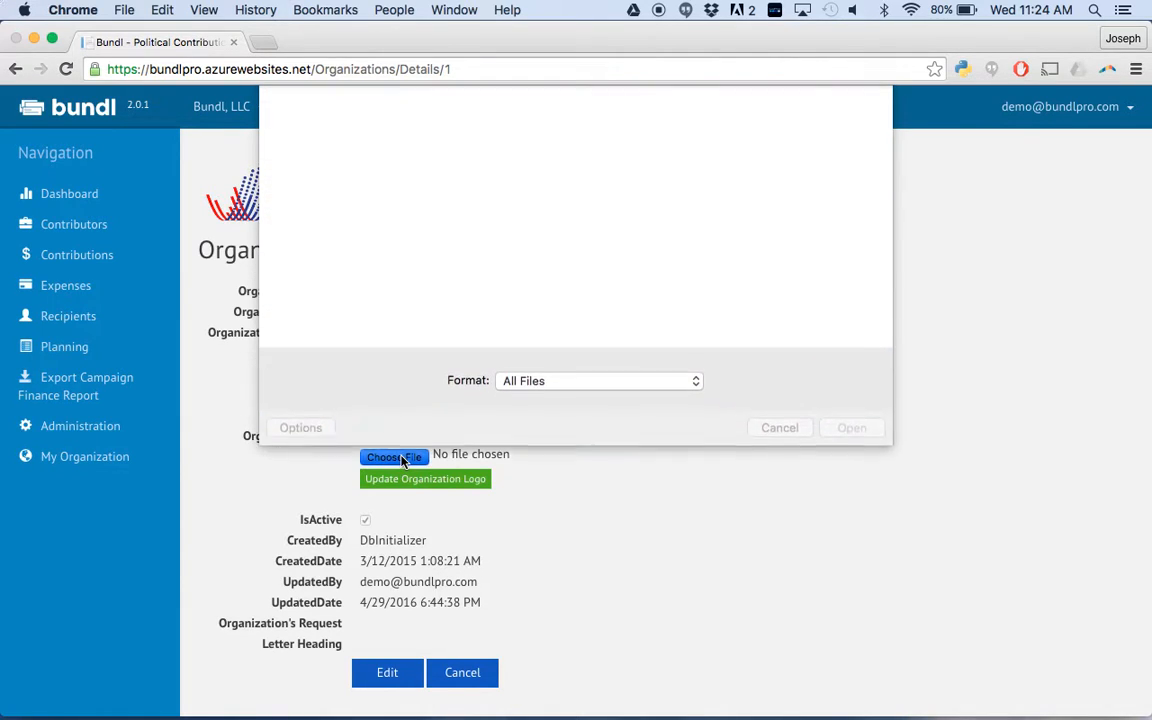
{"action": "scroll", "coordinate": [424, 257], "scroll_direction": "down", "scroll_amount": 5}
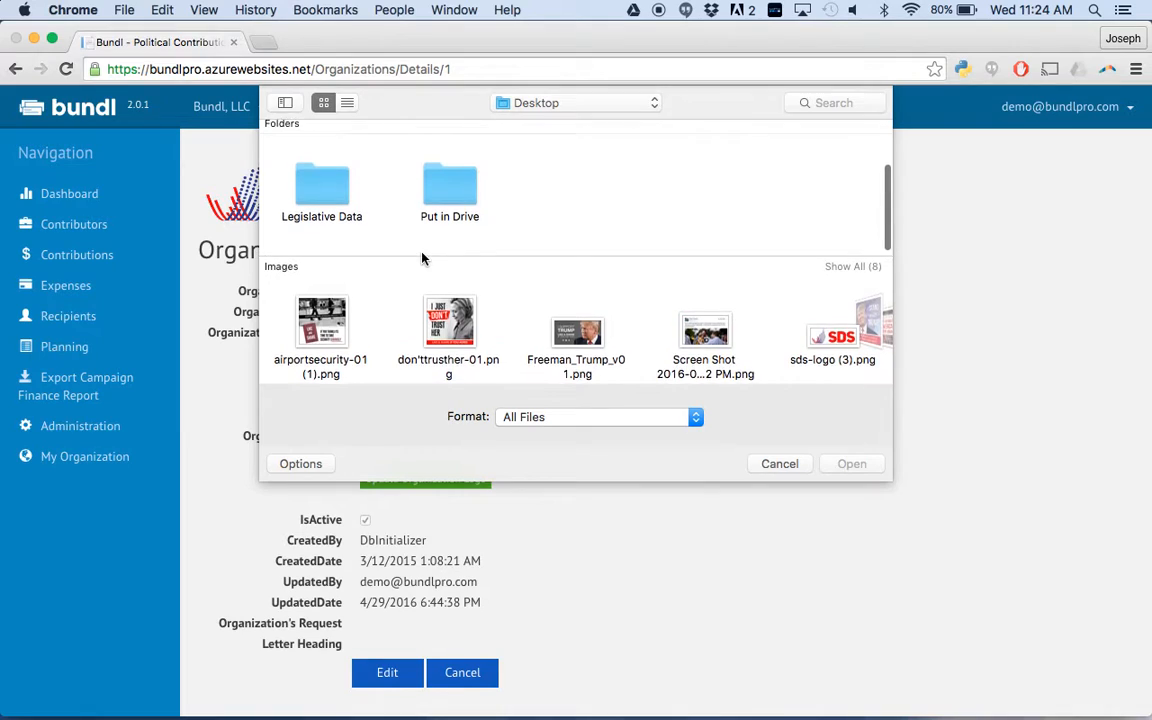
{"action": "scroll", "coordinate": [424, 257], "scroll_direction": "up", "scroll_amount": 5}
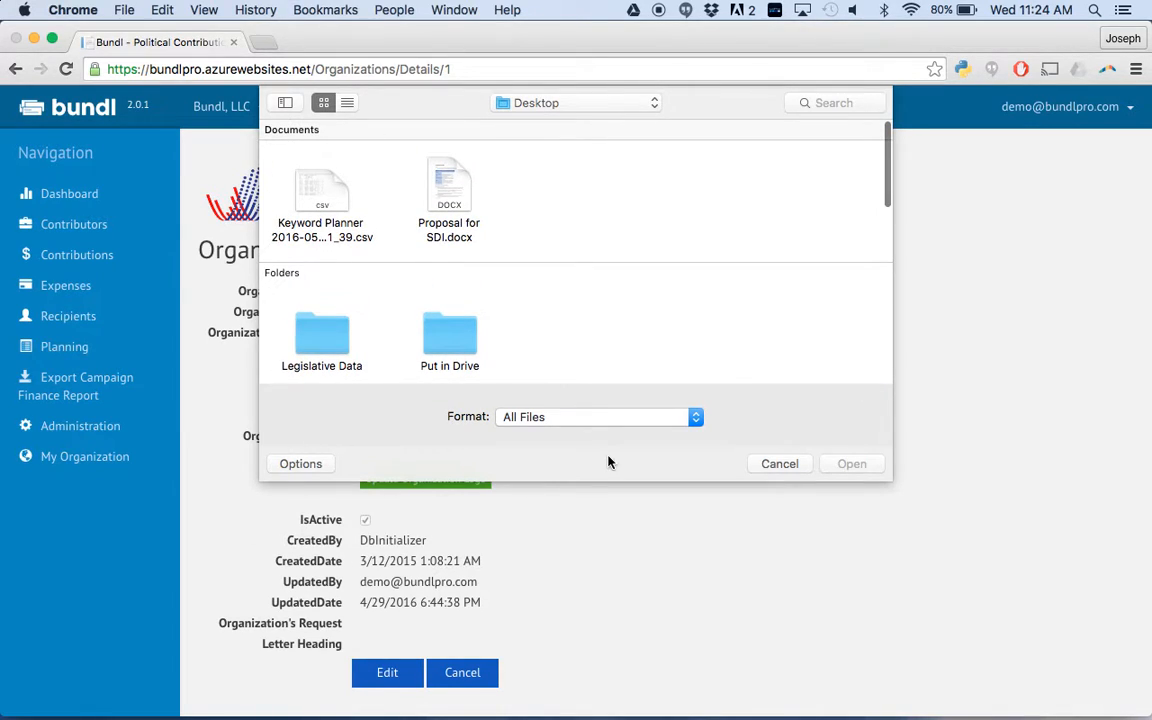
{"action": "left_click", "coordinate": [772, 463]}
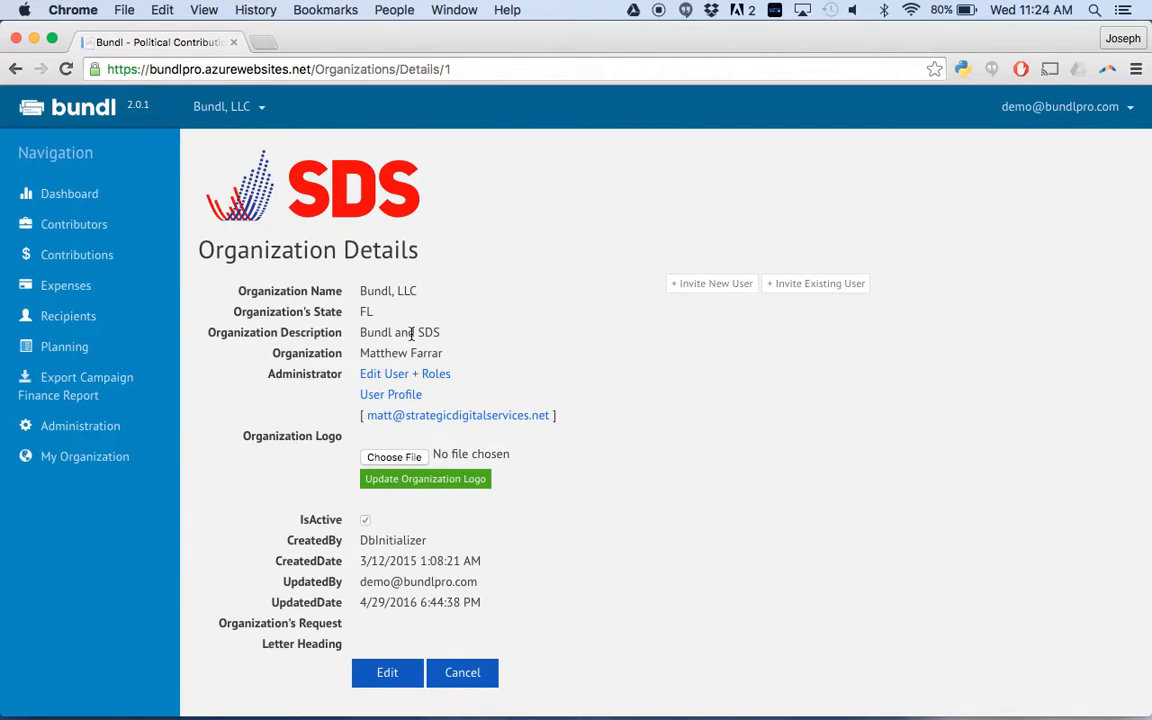
Open the contribution search and run it for active contributions with all other filters at their defaults.
{"action": "left_click", "coordinate": [121, 263]}
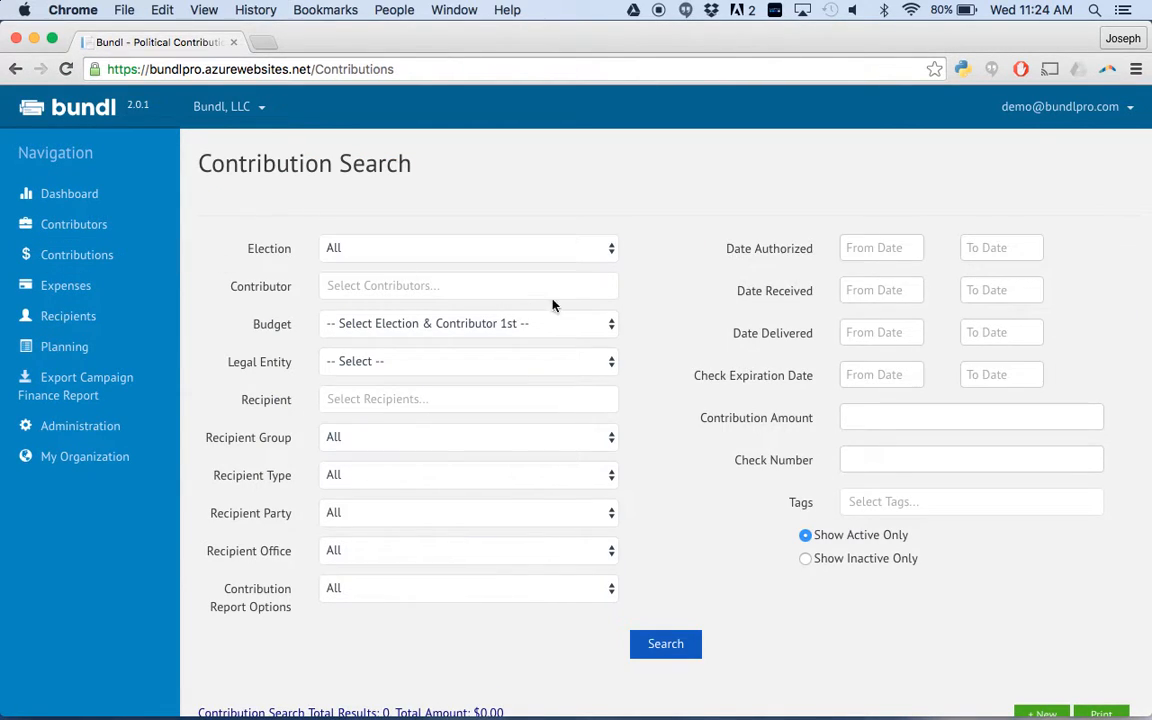
{"action": "scroll", "coordinate": [695, 540], "scroll_direction": "down", "scroll_amount": 1}
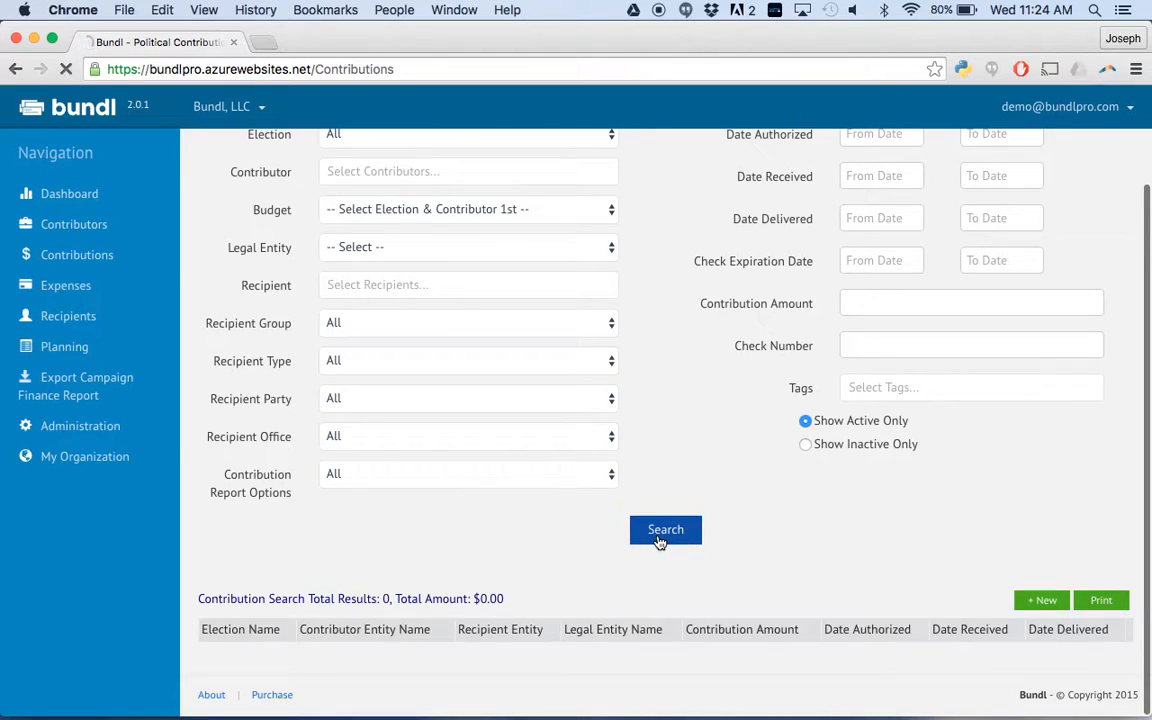
{"action": "left_click", "coordinate": [660, 540]}
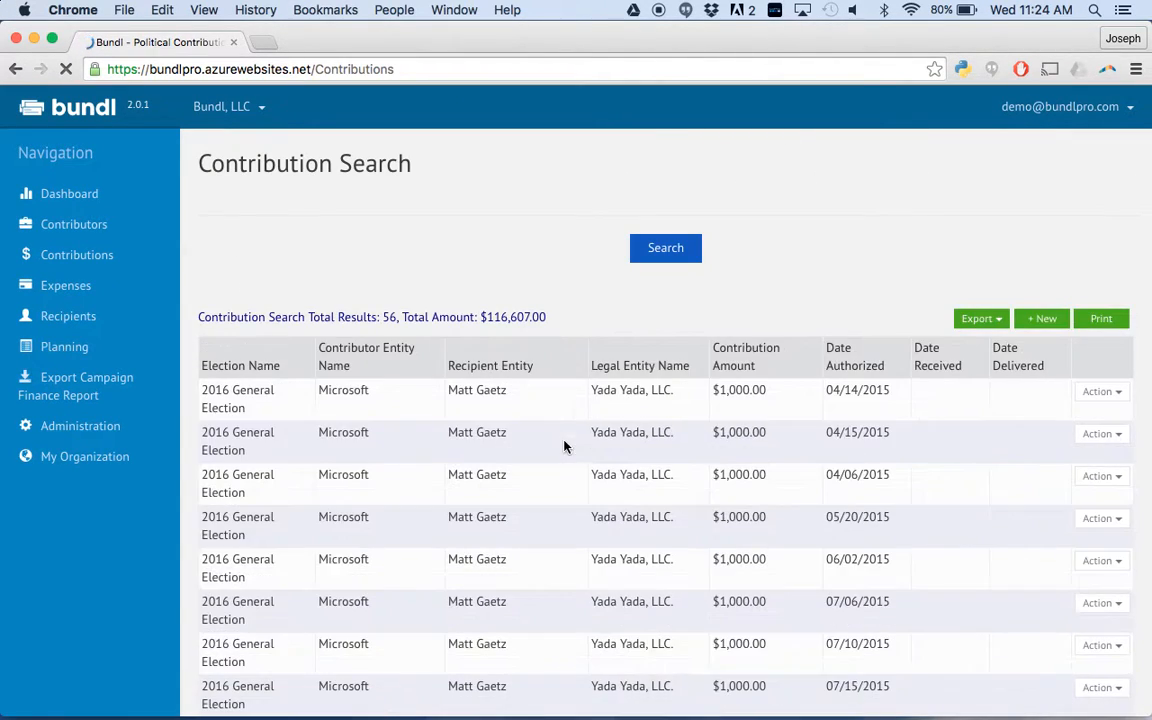
Open the [BETA]Custom Query Report export for the contribution search results.
{"action": "scroll", "coordinate": [486, 355], "scroll_direction": "down", "scroll_amount": 5}
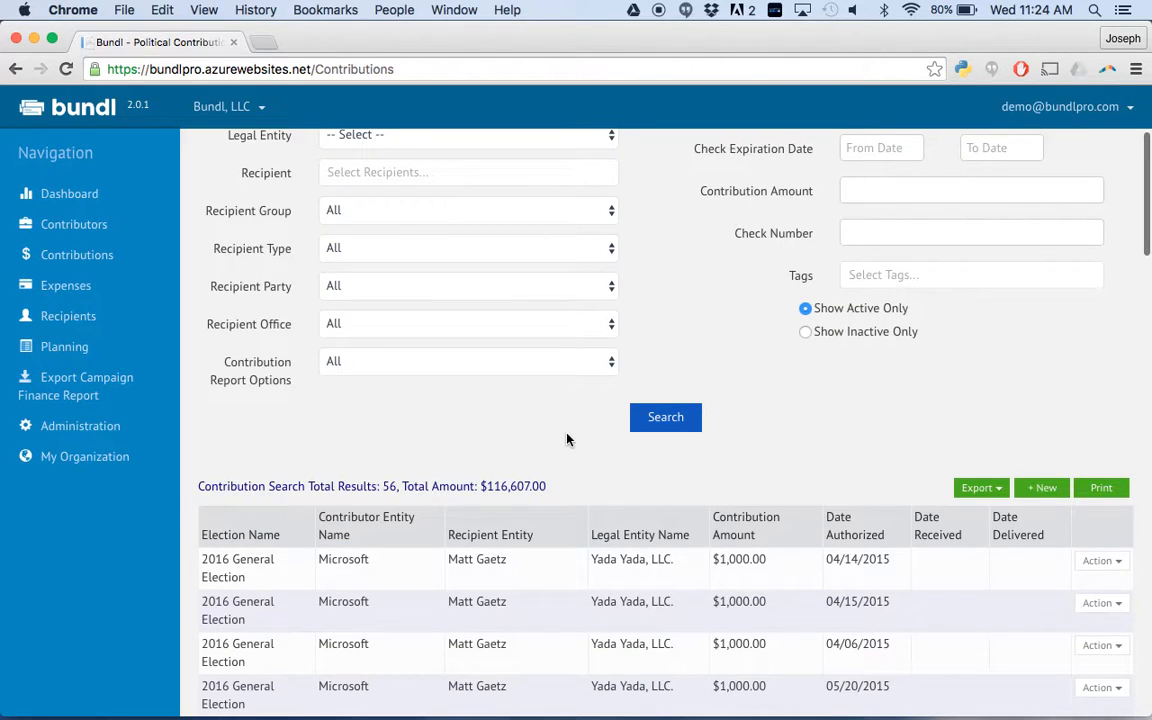
{"action": "scroll", "coordinate": [566, 439], "scroll_direction": "up", "scroll_amount": 5}
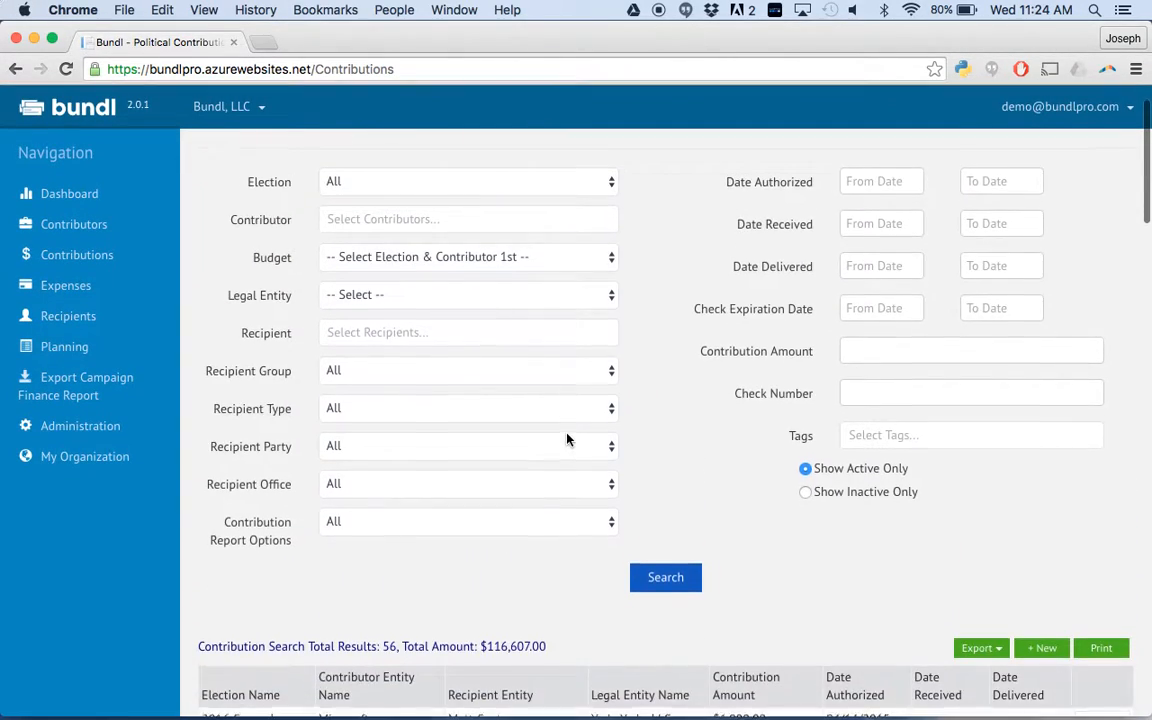
{"action": "scroll", "coordinate": [566, 439], "scroll_direction": "down", "scroll_amount": 8}
{"action": "scroll", "coordinate": [465, 285], "scroll_direction": "up", "scroll_amount": 1}
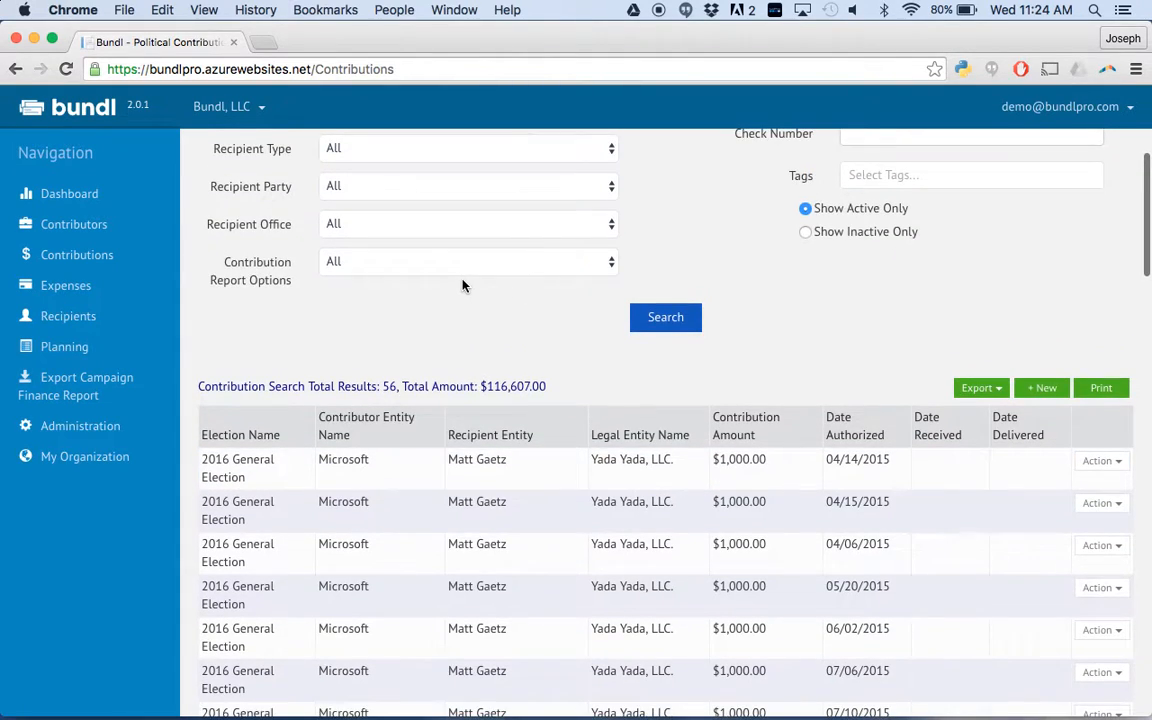
{"action": "scroll", "coordinate": [462, 285], "scroll_direction": "up", "scroll_amount": 8}
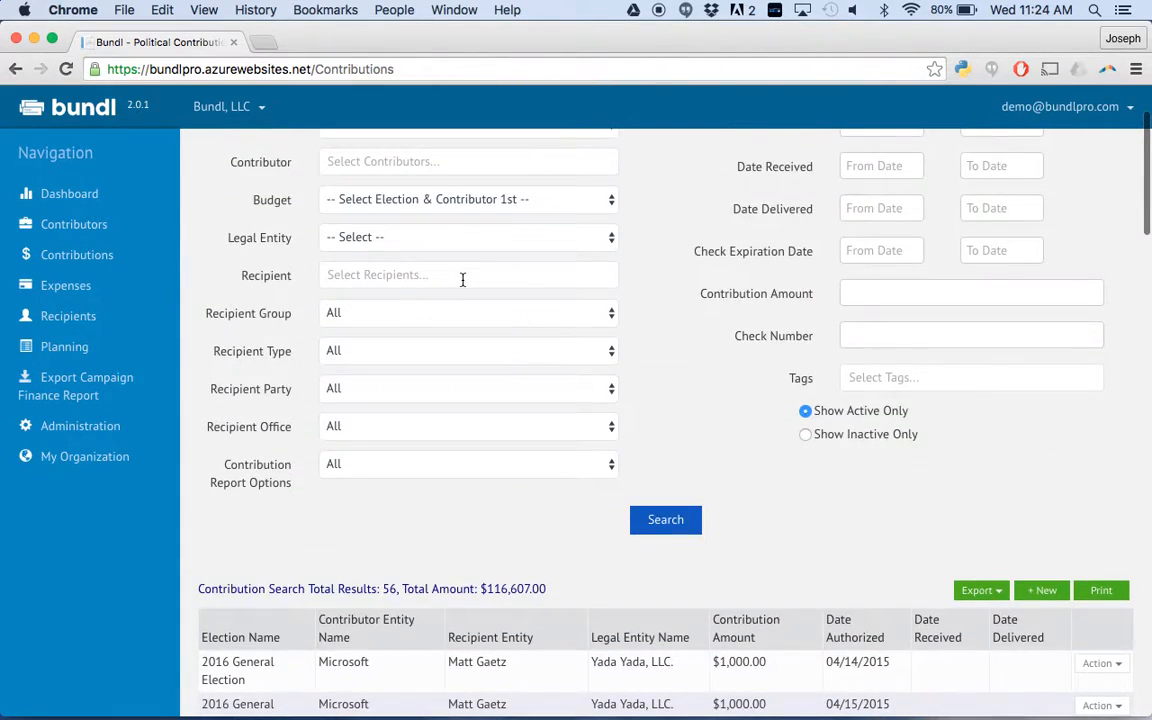
{"action": "scroll", "coordinate": [462, 280], "scroll_direction": "down", "scroll_amount": 3}
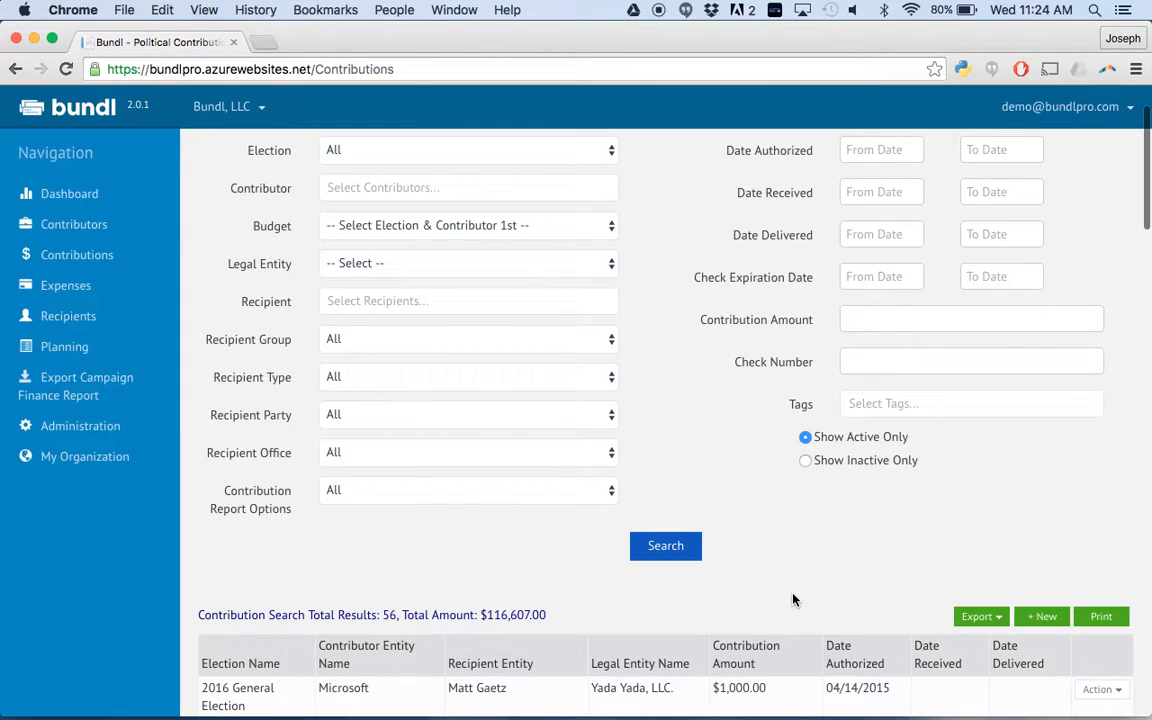
{"action": "scroll", "coordinate": [793, 600], "scroll_direction": "down", "scroll_amount": 4}
{"action": "left_click", "coordinate": [995, 488]}
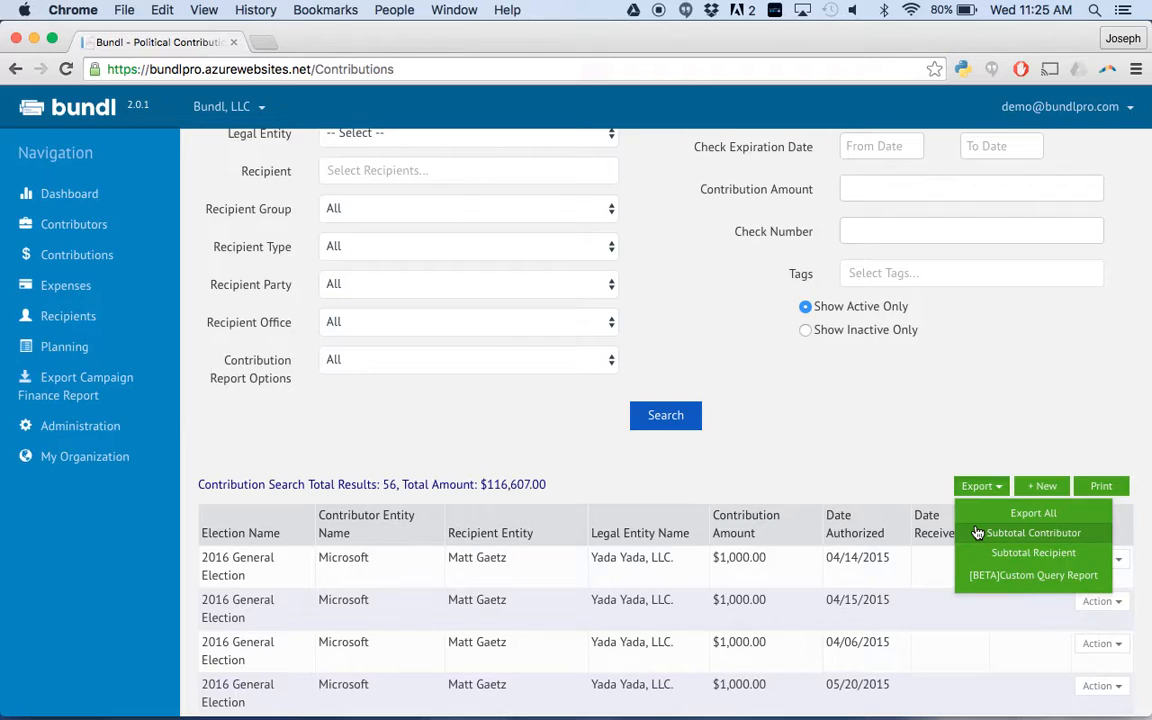
{"action": "left_click", "coordinate": [997, 578]}
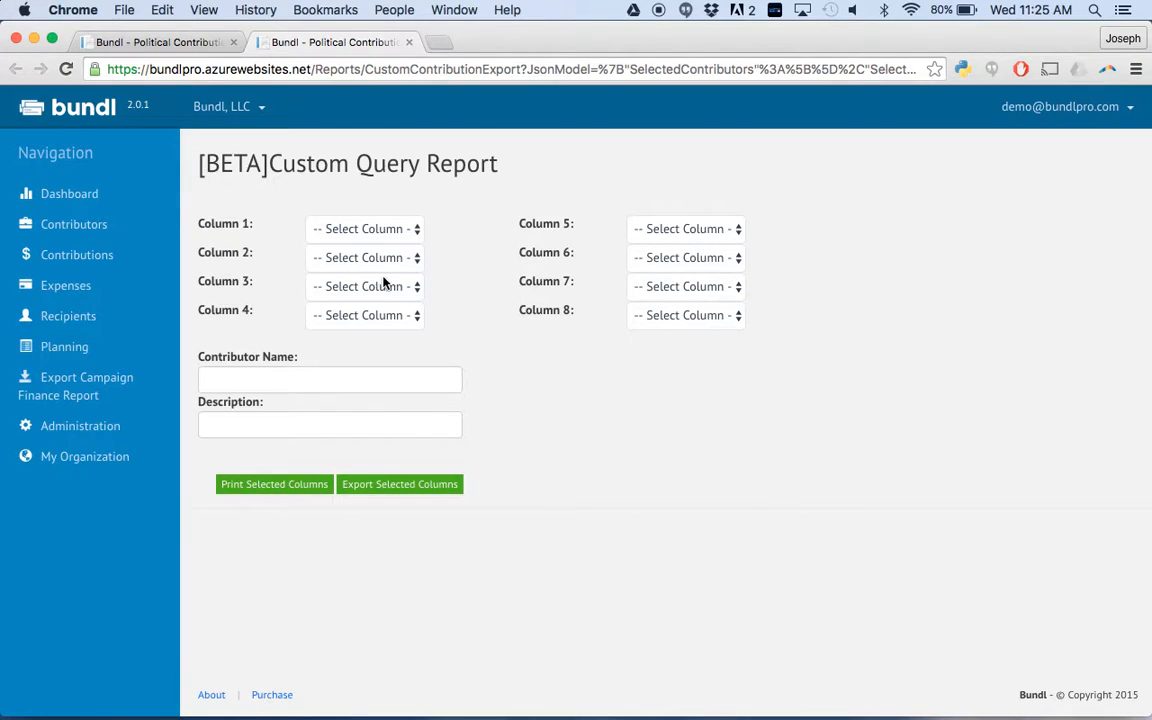
Set report columns 1 to 4 to Contributor Name, Recipient Name, Contribution Amount and Legal Entity.
{"action": "left_click", "coordinate": [418, 231]}
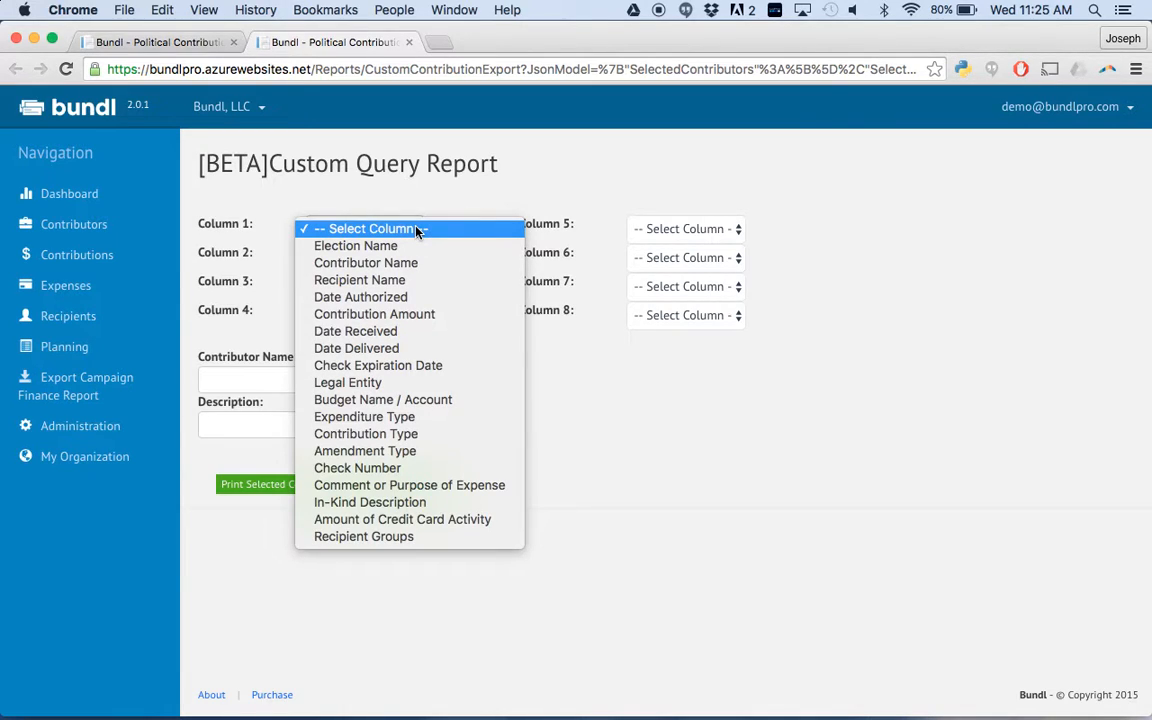
{"action": "left_click", "coordinate": [420, 262]}
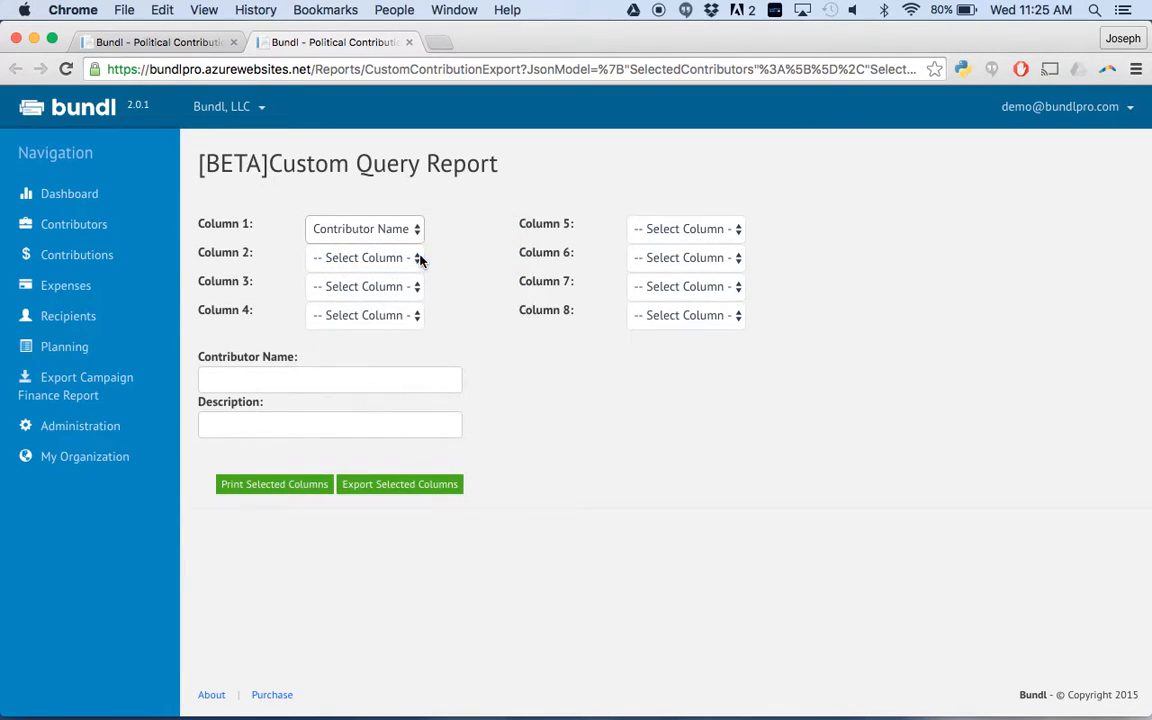
{"action": "left_click", "coordinate": [420, 259]}
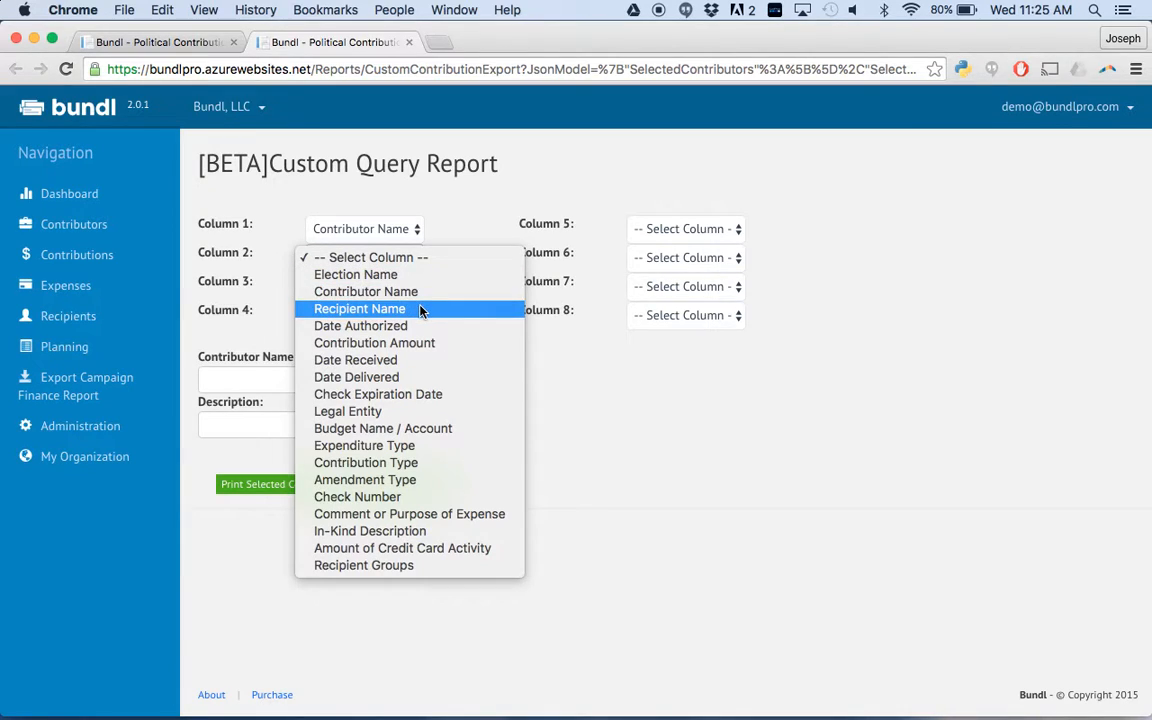
{"action": "left_click", "coordinate": [420, 309]}
{"action": "left_click", "coordinate": [413, 287]}
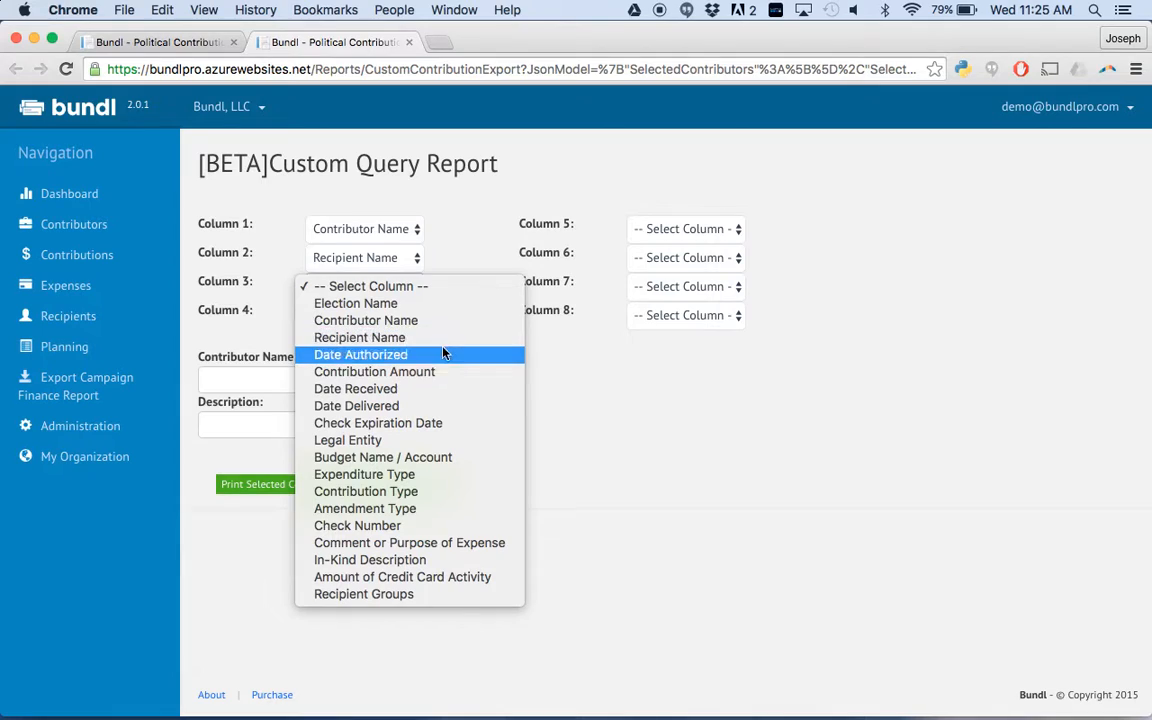
{"action": "left_click", "coordinate": [442, 371]}
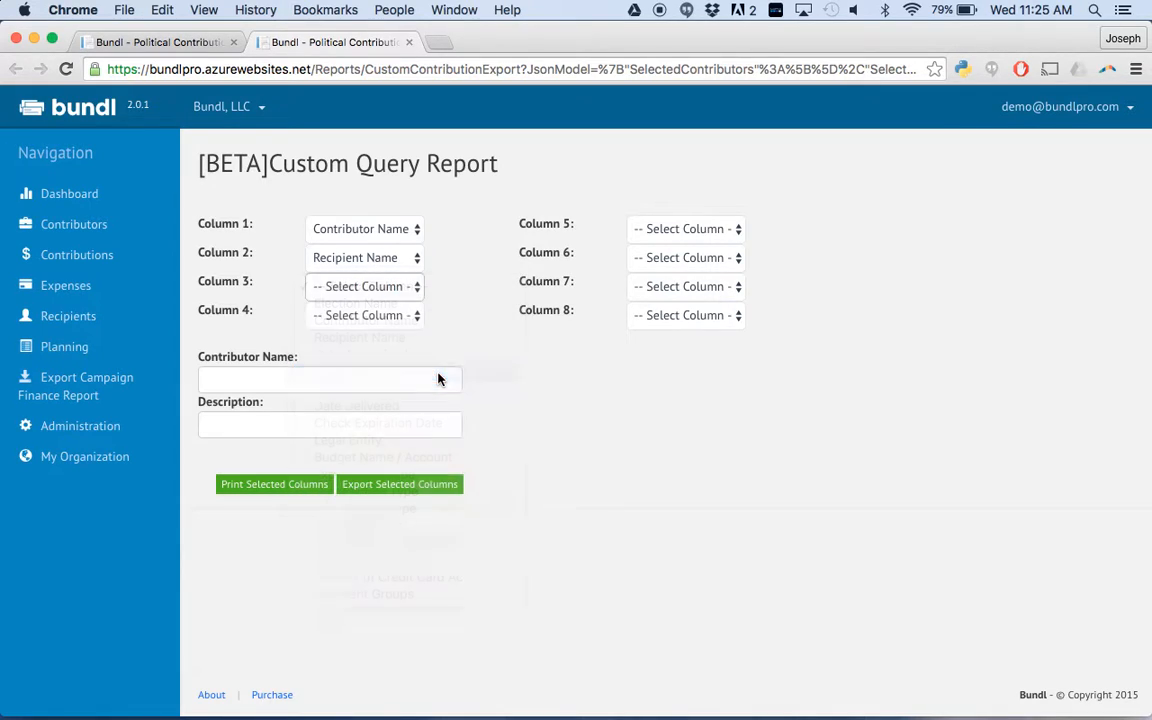
{"action": "left_click", "coordinate": [406, 320]}
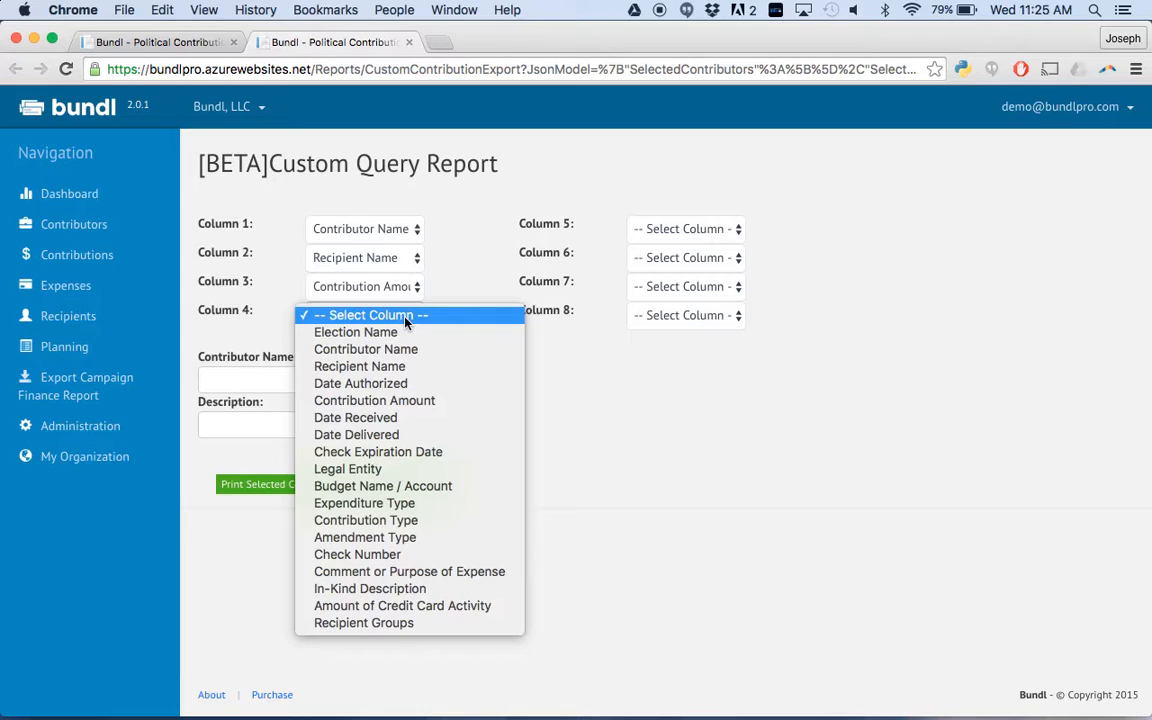
{"action": "left_click", "coordinate": [369, 470]}
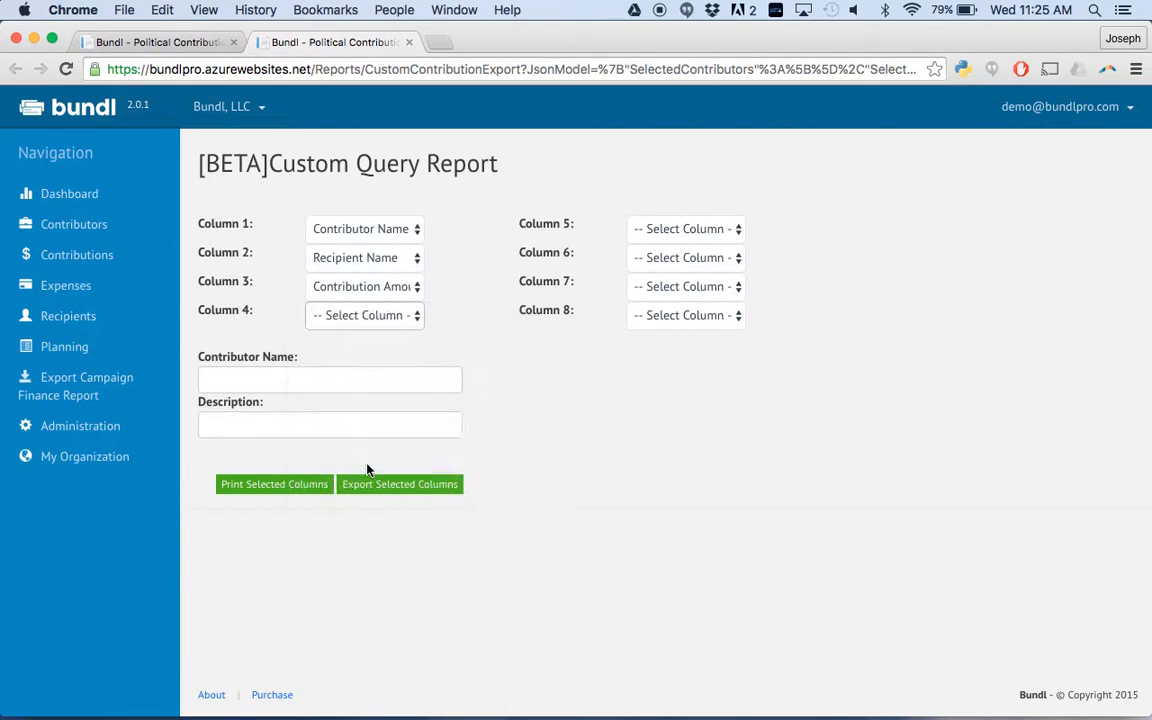
Enter "All Contributors" as the report's contributor name and "Full Contribution Report" as its description.
{"action": "left_click", "coordinate": [394, 385]}
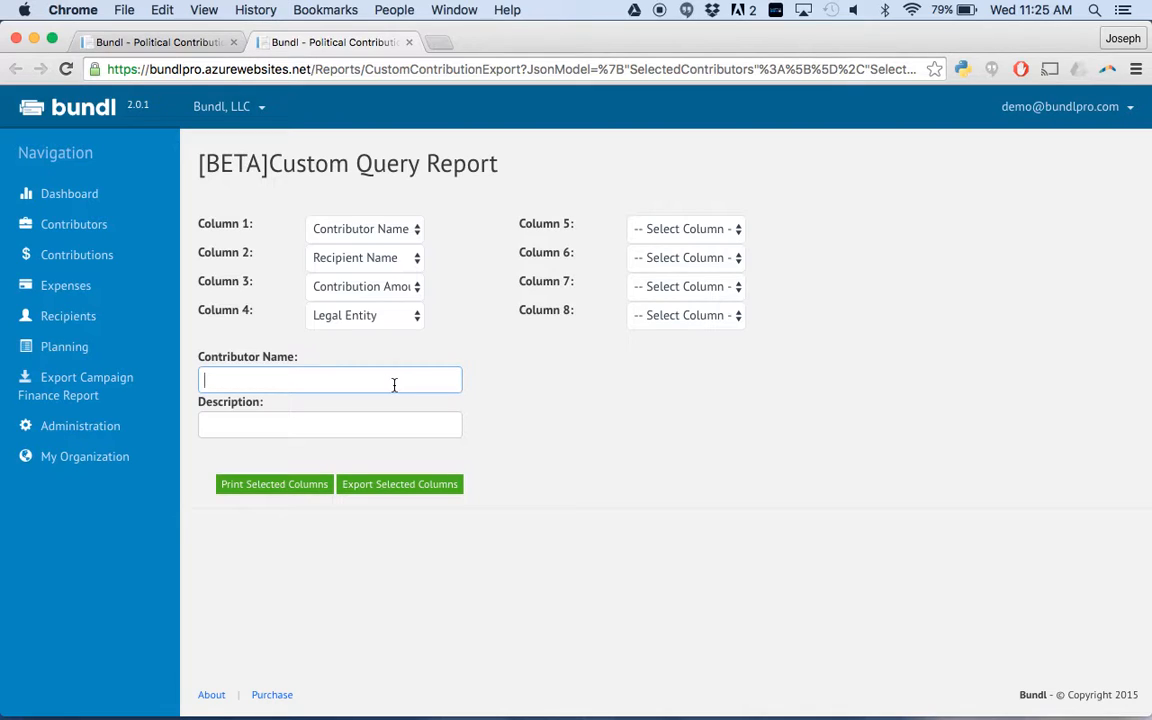
{"action": "type", "text": "All Contributors"}
{"action": "key", "text": "Tab"}
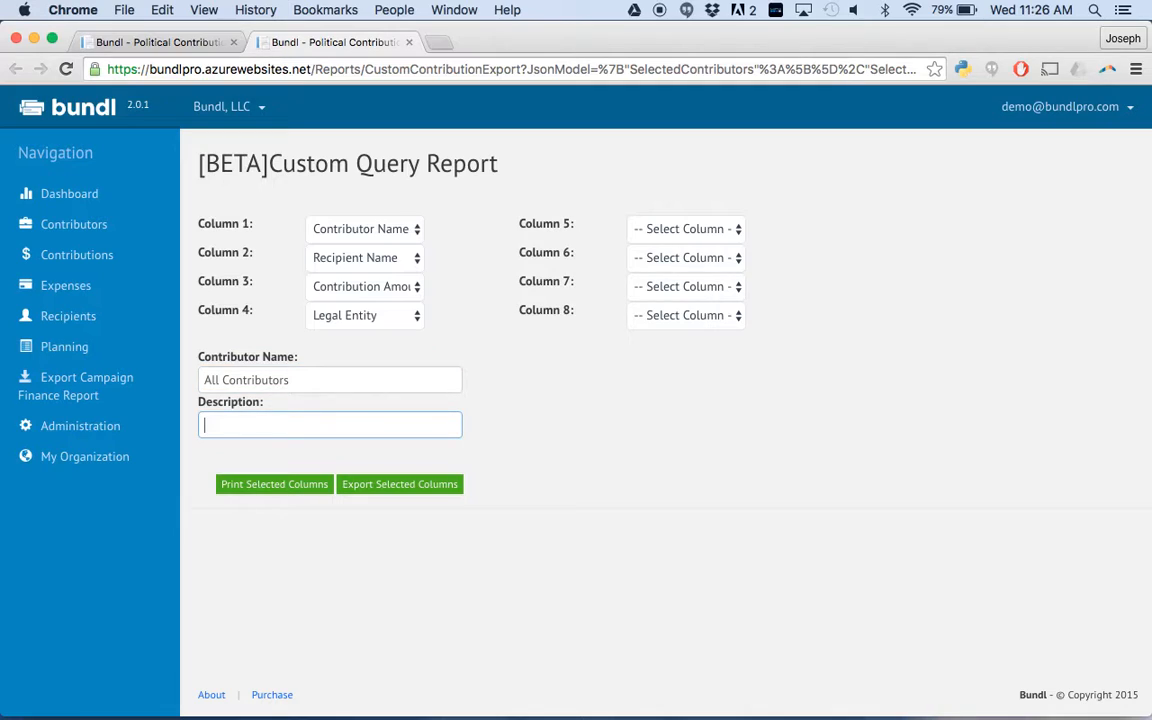
{"action": "type", "text": "Full Contribution Report"}
{"action": "key", "text": "BackSpace"}
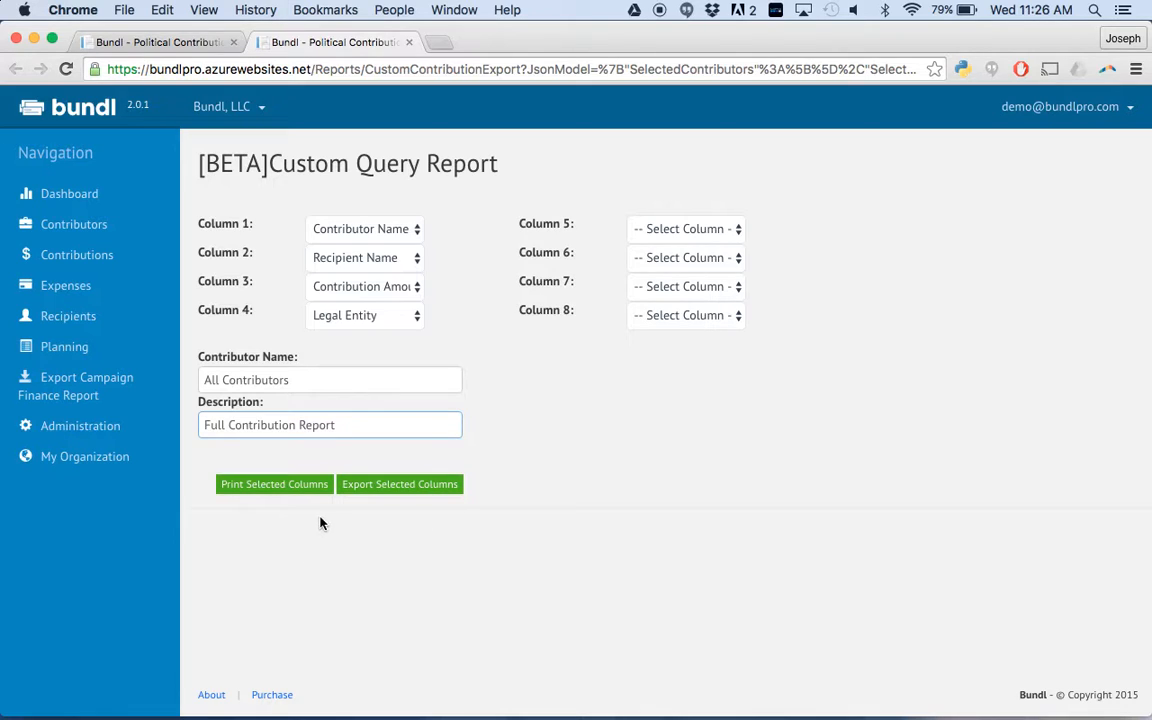
Generate the printable report of the selected columns and review its pages in the print preview.
{"action": "left_click", "coordinate": [267, 486]}
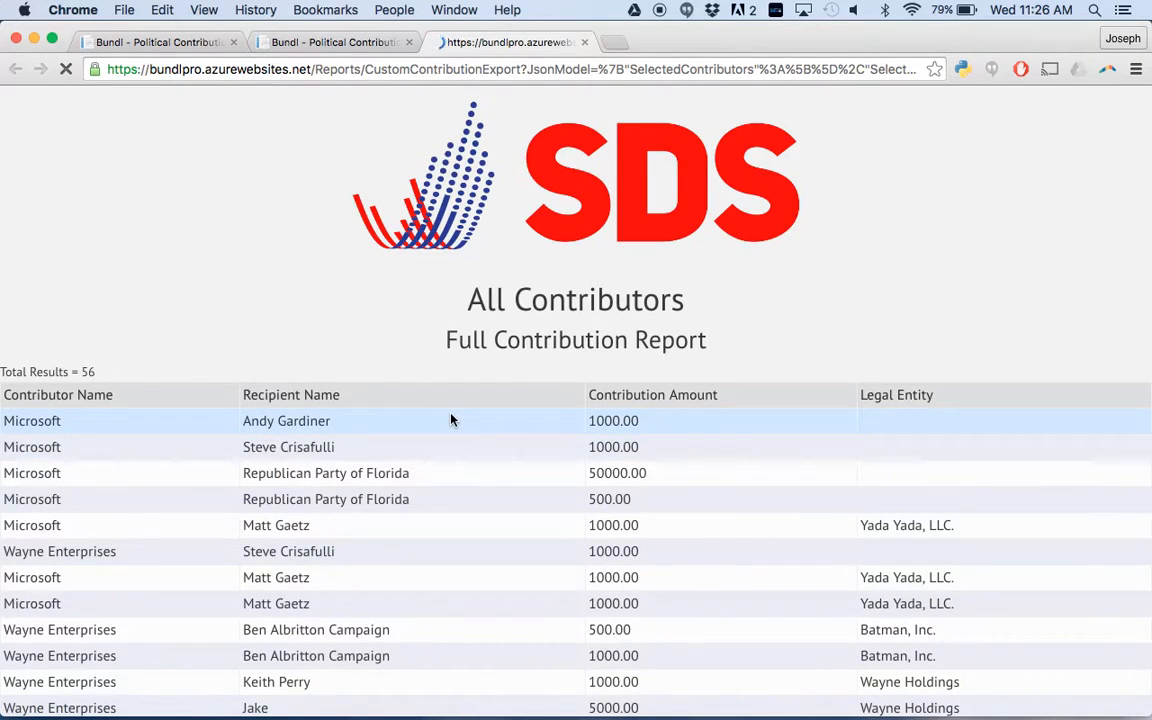
{"action": "scroll", "coordinate": [589, 399], "scroll_direction": "down", "scroll_amount": 5}
{"action": "scroll", "coordinate": [589, 399], "scroll_direction": "up", "scroll_amount": 5}
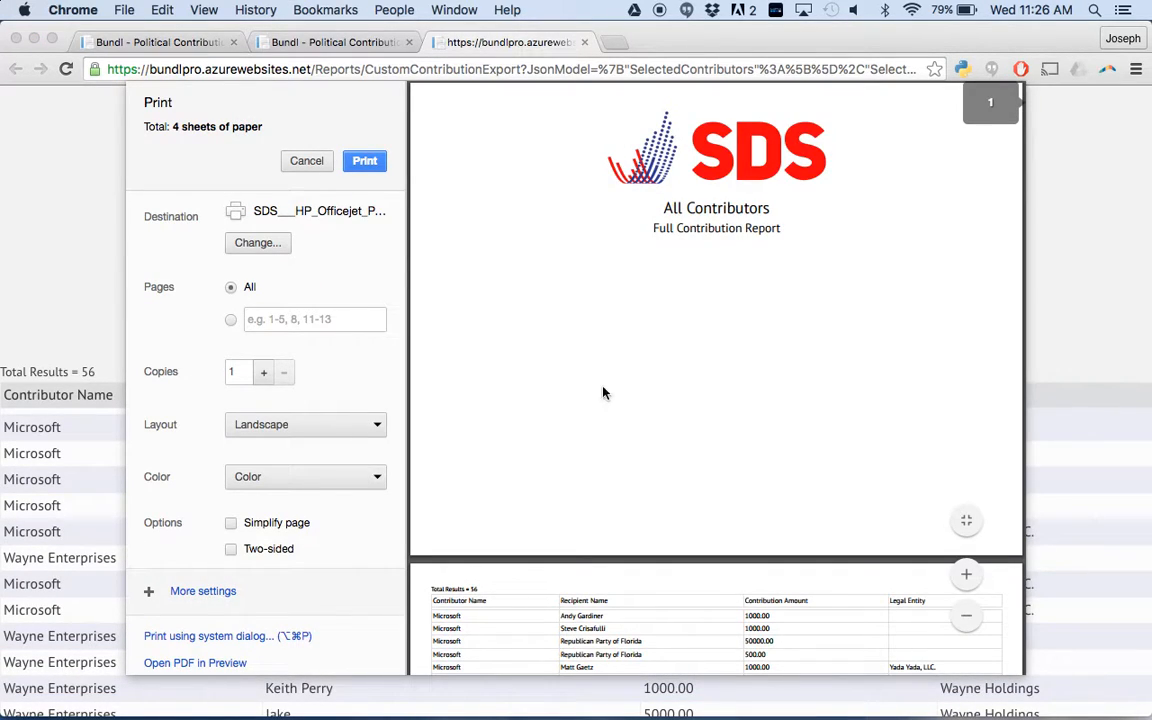
{"action": "scroll", "coordinate": [492, 400], "scroll_direction": "down", "scroll_amount": 5}
{"action": "scroll", "coordinate": [545, 442], "scroll_direction": "up", "scroll_amount": 5}
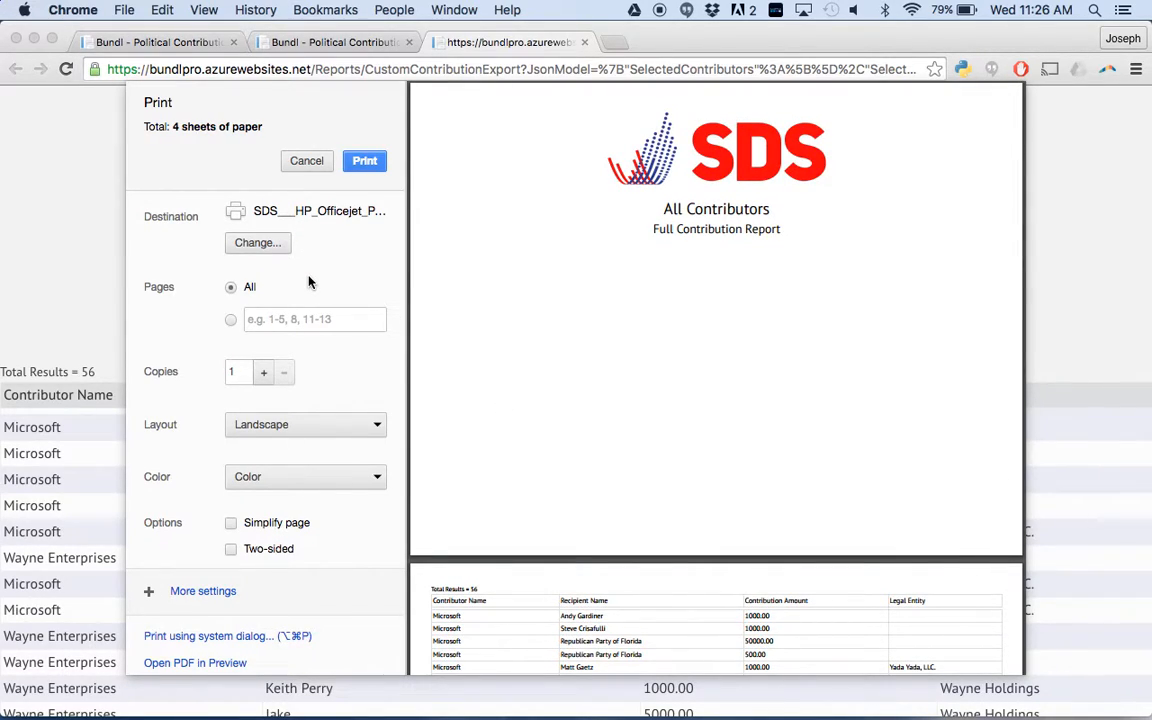
{"action": "scroll", "coordinate": [571, 420], "scroll_direction": "down", "scroll_amount": 5}
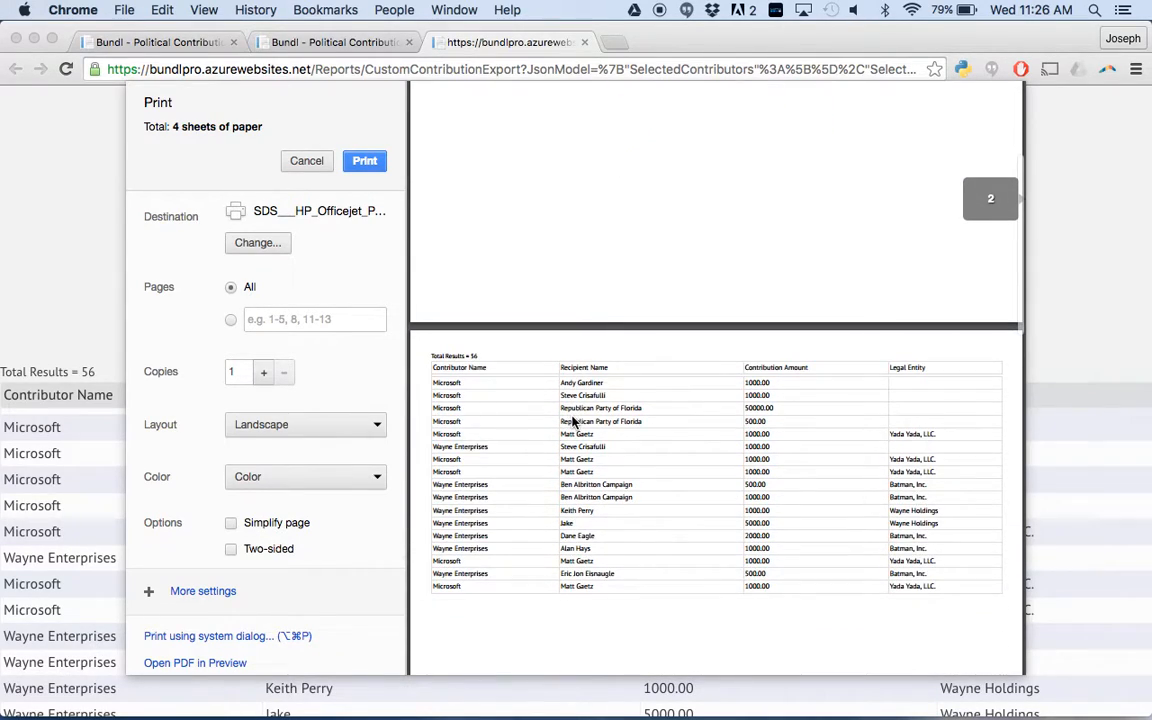
{"action": "scroll", "coordinate": [573, 423], "scroll_direction": "up", "scroll_amount": 5}
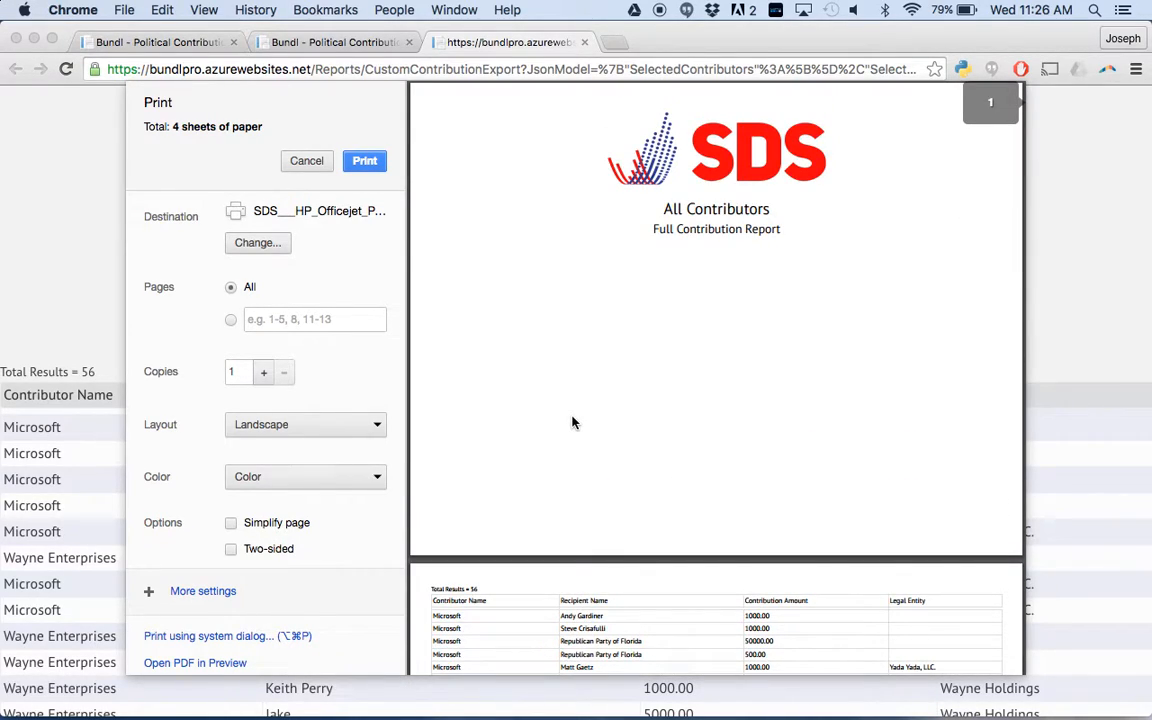
{"action": "scroll", "coordinate": [573, 423], "scroll_direction": "down", "scroll_amount": 10}
{"action": "scroll", "coordinate": [572, 416], "scroll_direction": "up", "scroll_amount": 10}
Try the Portrait layout in the report's print preview and switch back to Landscape.
{"action": "left_click", "coordinate": [364, 425]}
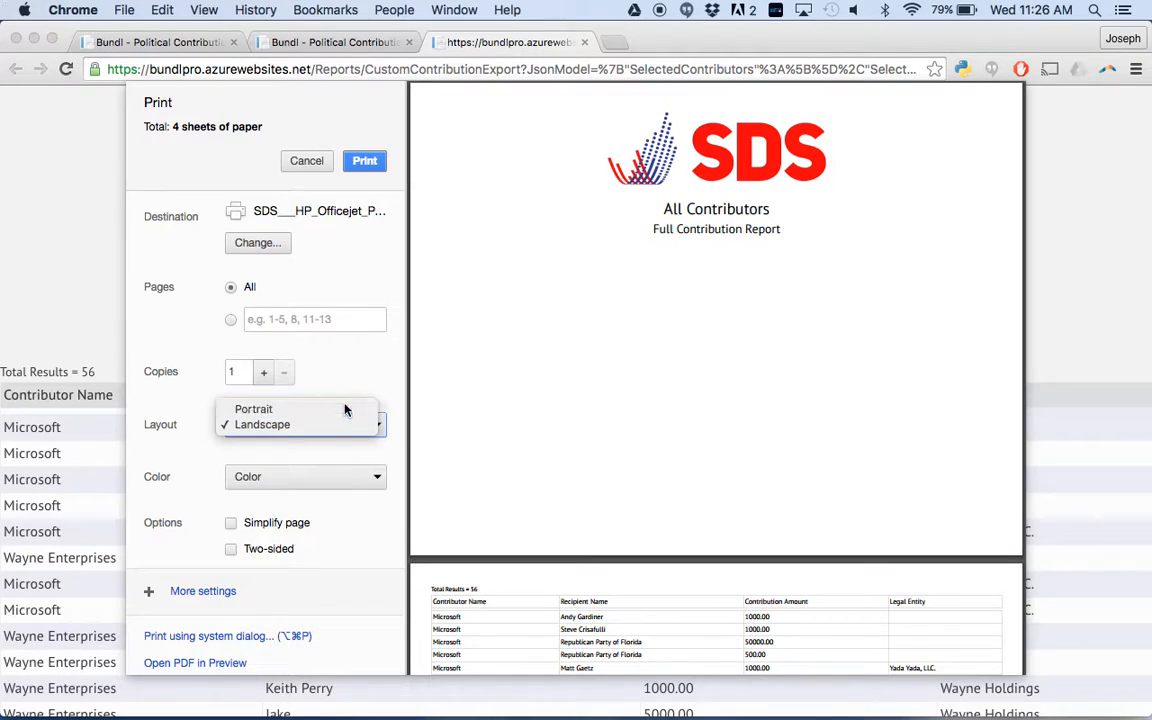
{"action": "left_click", "coordinate": [345, 409]}
{"action": "scroll", "coordinate": [630, 368], "scroll_direction": "down", "scroll_amount": 5}
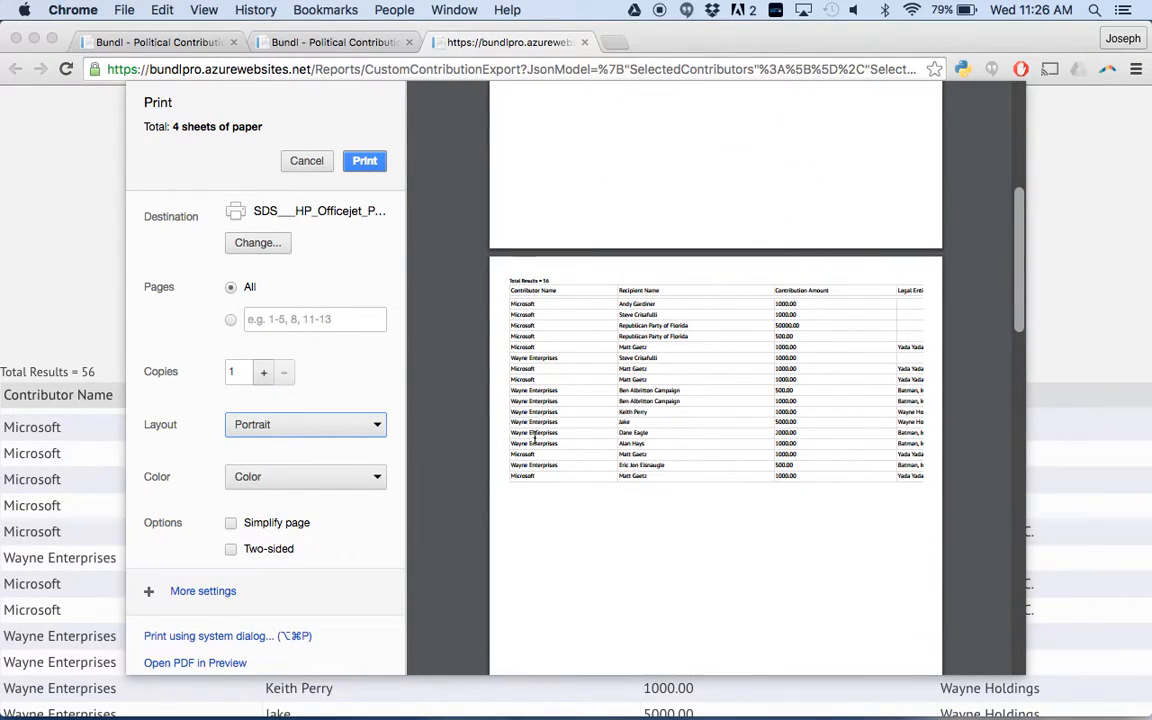
{"action": "left_click", "coordinate": [378, 426]}
{"action": "left_click", "coordinate": [362, 440]}
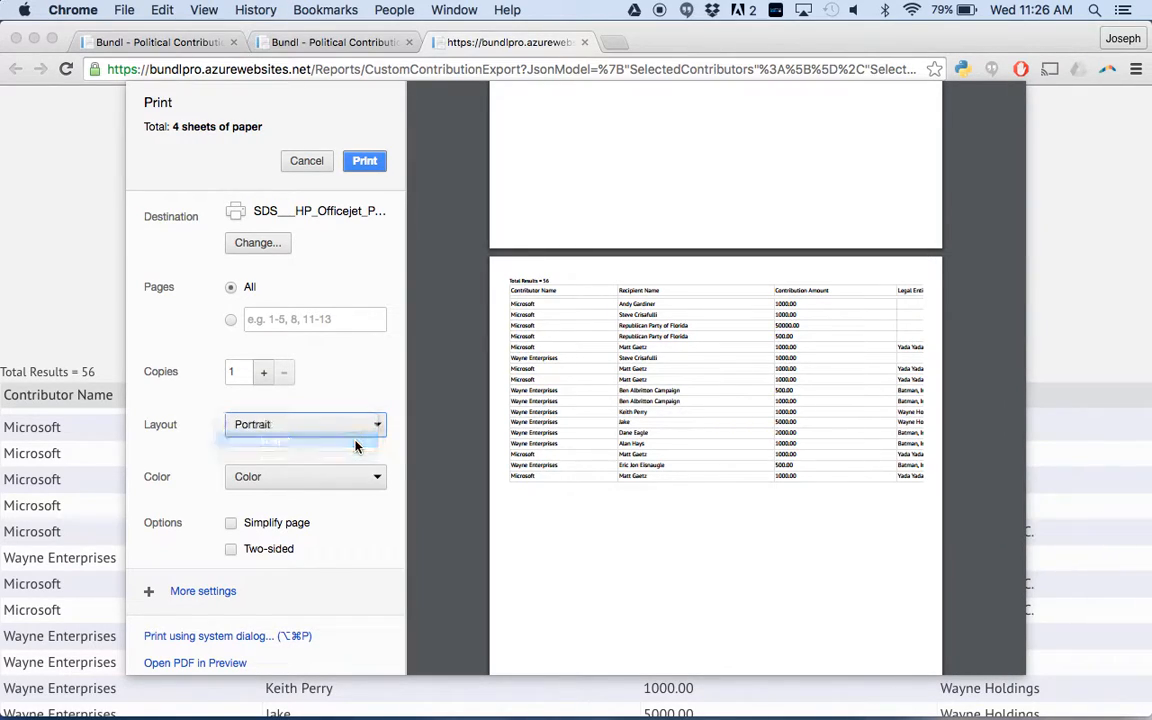
{"action": "scroll", "coordinate": [566, 503], "scroll_direction": "down", "scroll_amount": 1}
{"action": "scroll", "coordinate": [566, 499], "scroll_direction": "down", "scroll_amount": 2}
{"action": "scroll", "coordinate": [566, 499], "scroll_direction": "up", "scroll_amount": 3}
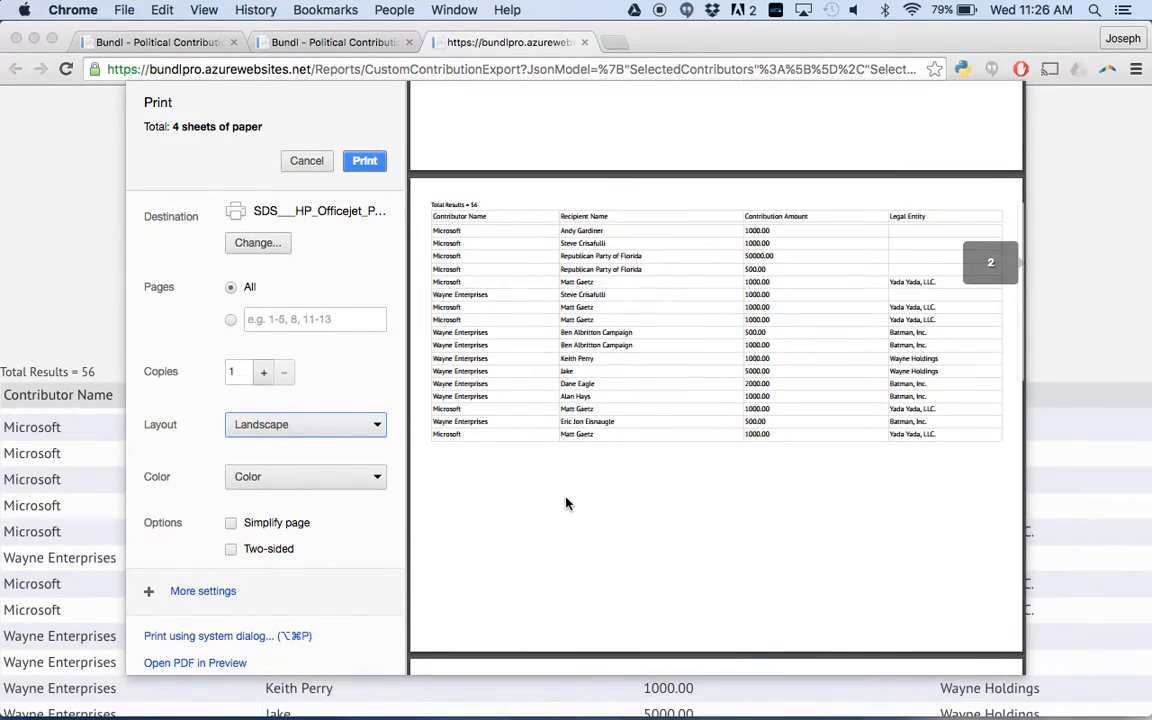
Expand the additional print settings, try printing the report with headers and footers, and turn that option off again.
{"action": "left_click", "coordinate": [148, 591]}
{"action": "scroll", "coordinate": [305, 530], "scroll_direction": "down", "scroll_amount": 3}
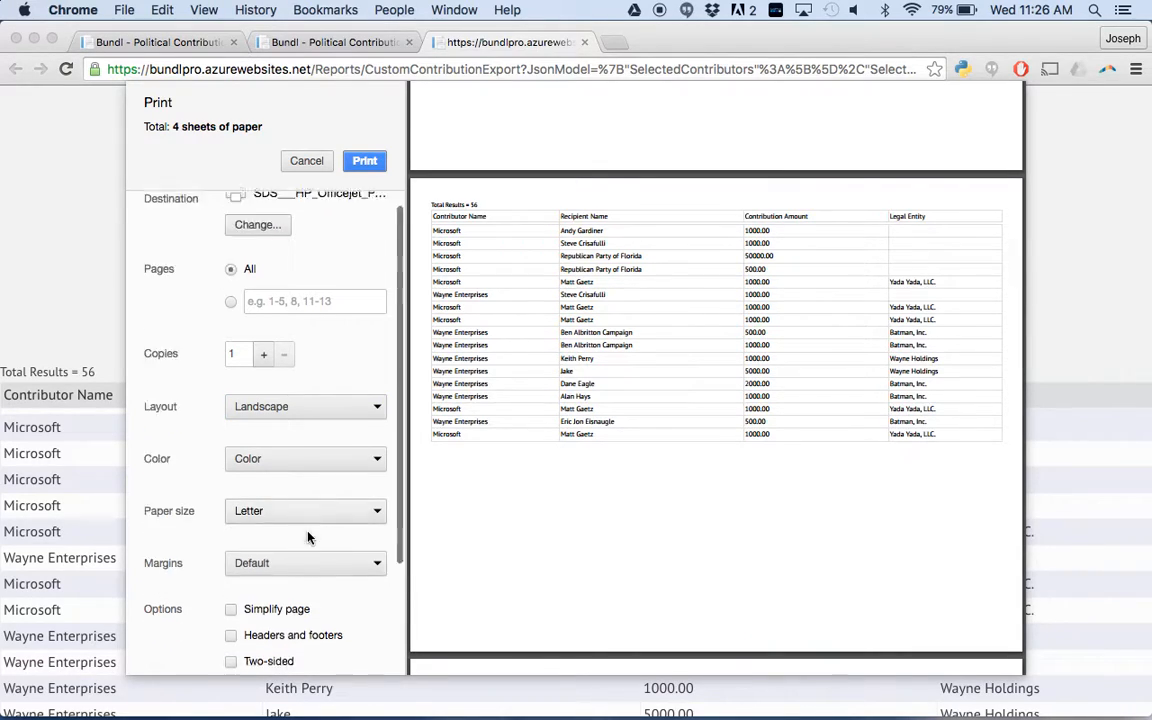
{"action": "scroll", "coordinate": [522, 396], "scroll_direction": "up", "scroll_amount": 8}
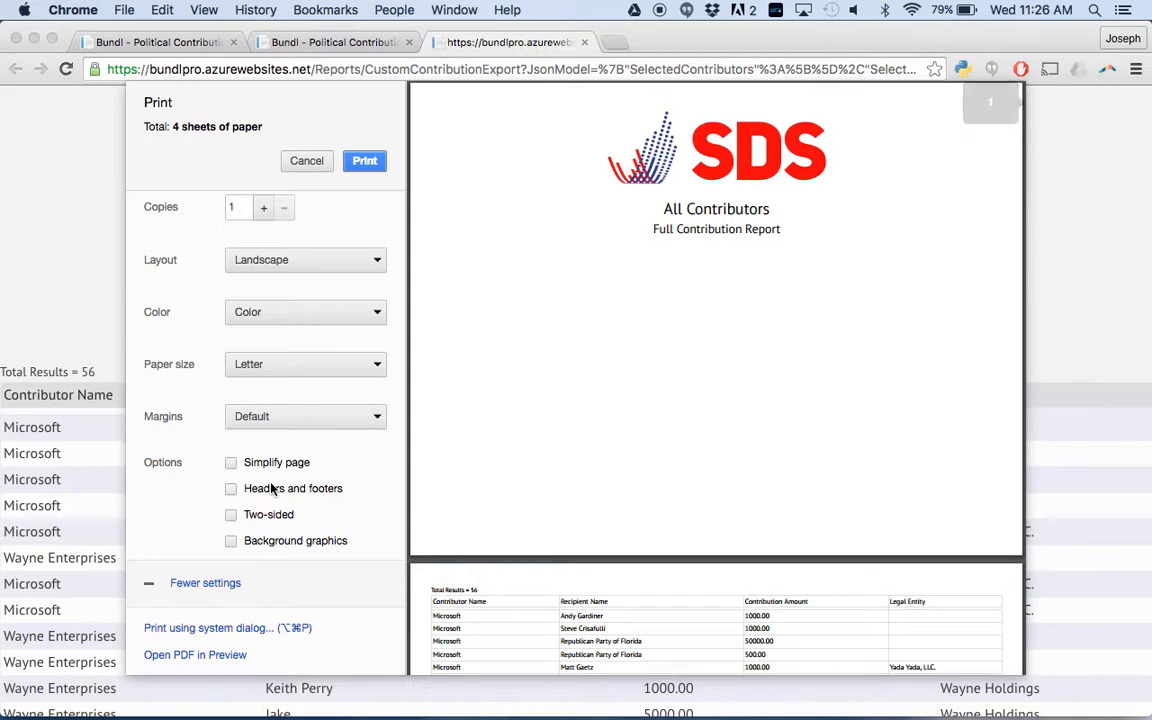
{"action": "left_click", "coordinate": [232, 488]}
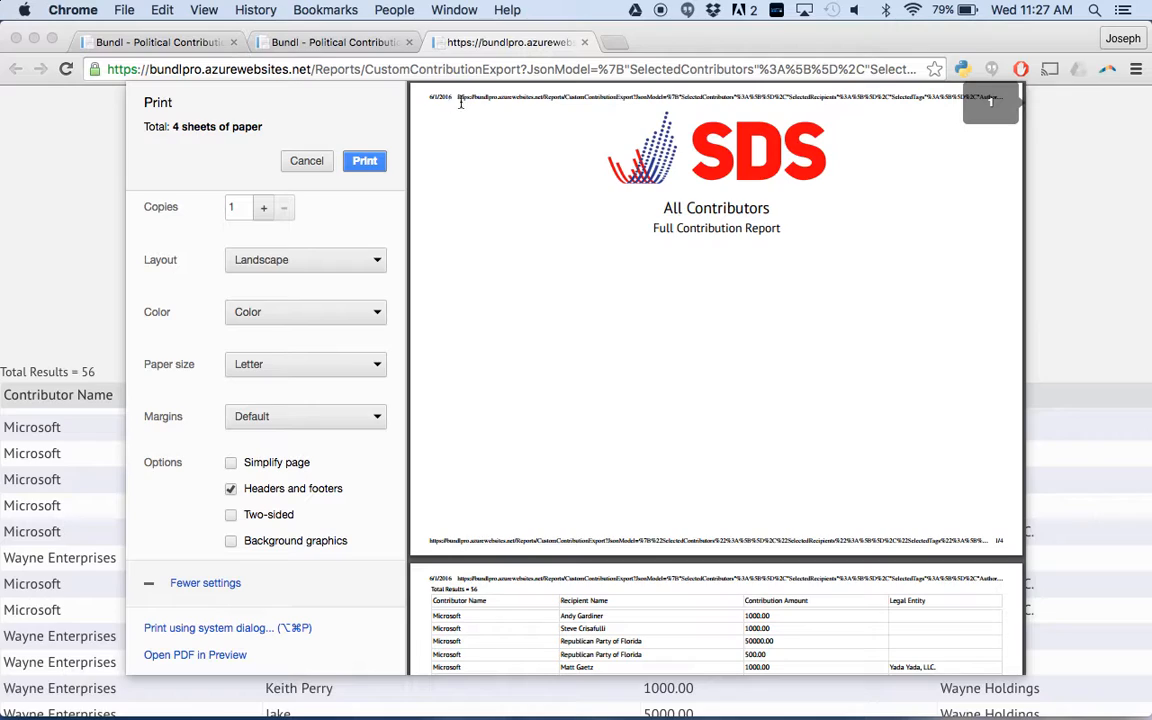
{"action": "left_click", "coordinate": [231, 489]}
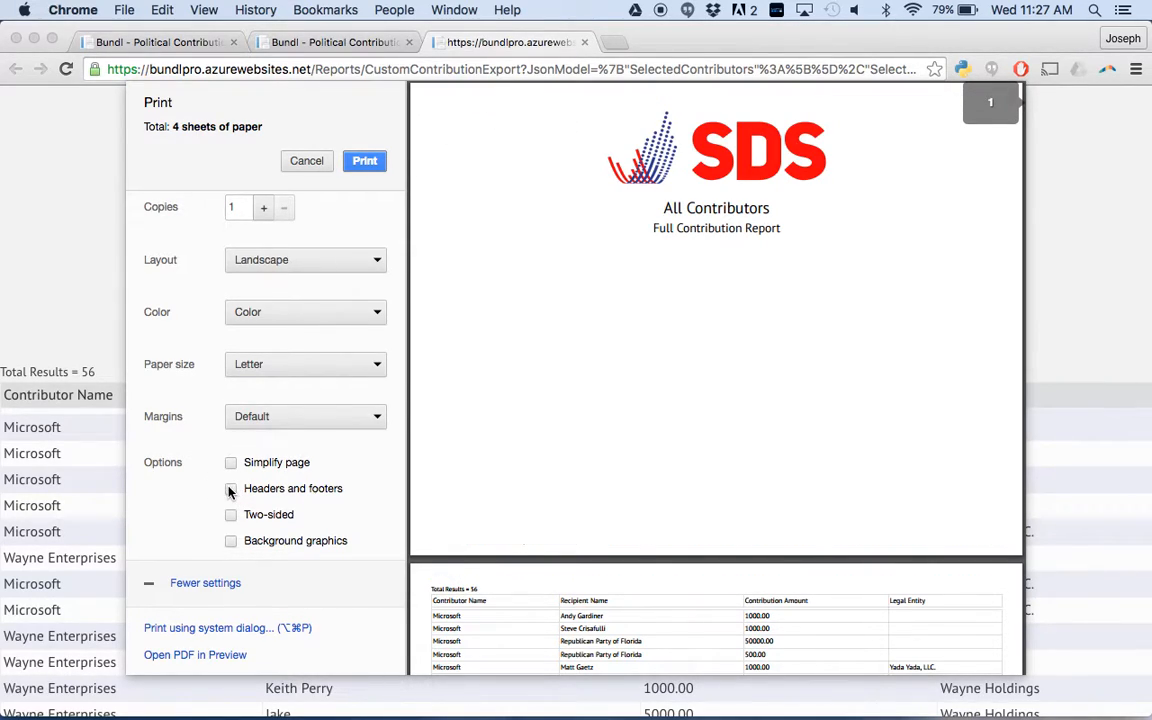
Review the report's pages in the print preview, from the cover page with the logo through the last contribution table.
{"action": "scroll", "coordinate": [684, 432], "scroll_direction": "down", "scroll_amount": 3}
{"action": "scroll", "coordinate": [660, 398], "scroll_direction": "up", "scroll_amount": 3}
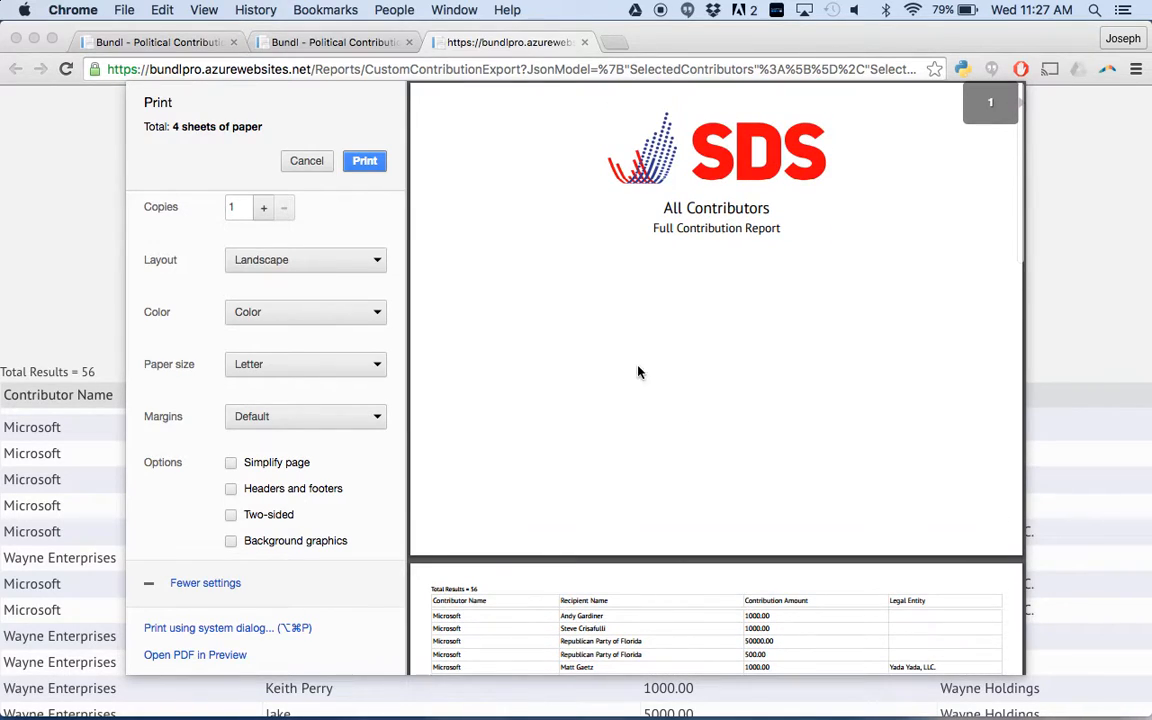
{"action": "scroll", "coordinate": [660, 420], "scroll_direction": "down", "scroll_amount": 5}
{"action": "scroll", "coordinate": [676, 450], "scroll_direction": "down", "scroll_amount": 5}
{"action": "scroll", "coordinate": [689, 417], "scroll_direction": "up", "scroll_amount": 10}
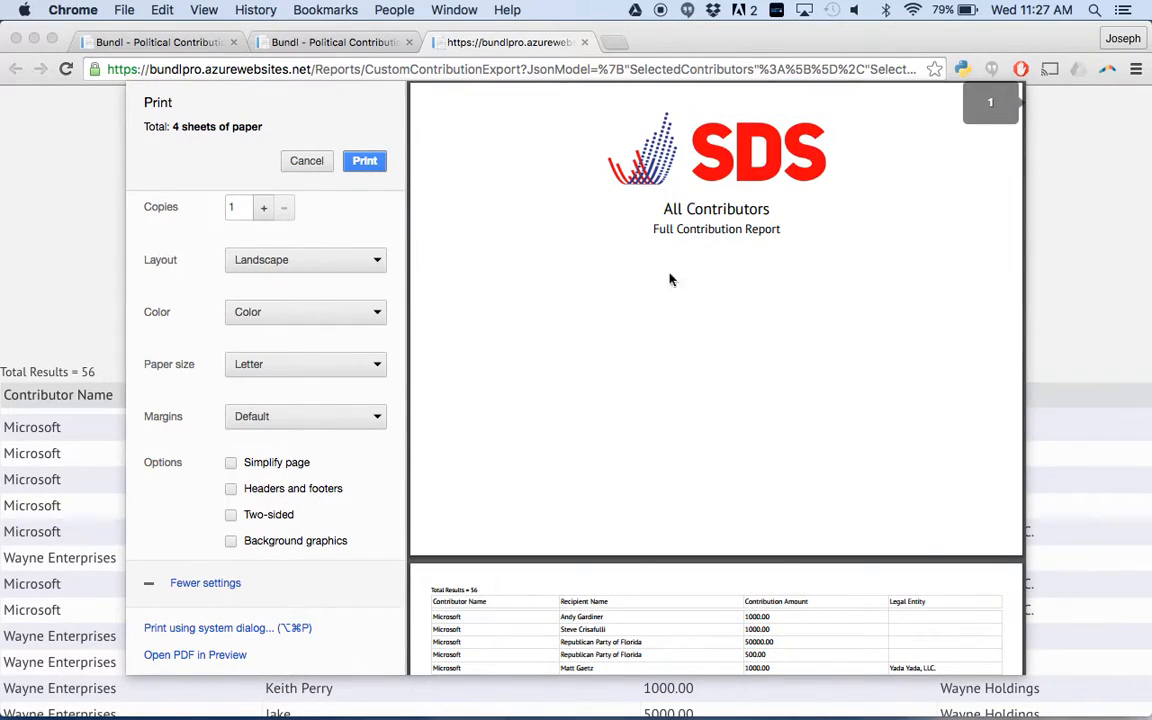
{"action": "scroll", "coordinate": [656, 440], "scroll_direction": "down", "scroll_amount": 15}
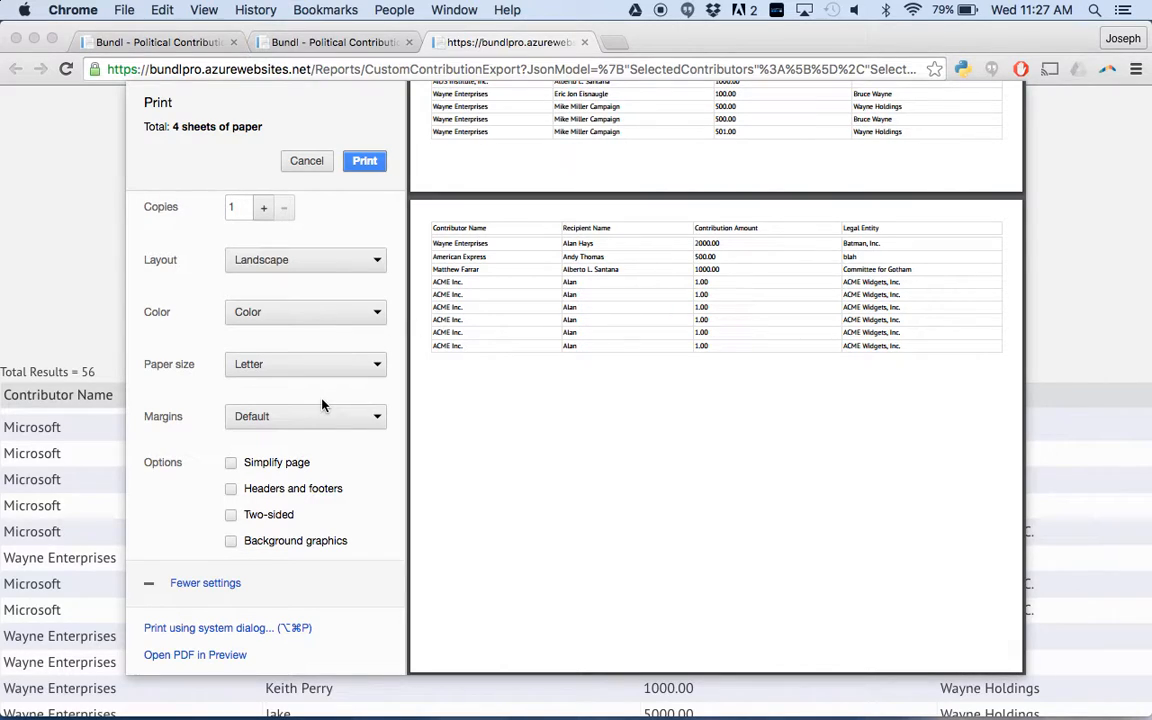
{"action": "scroll", "coordinate": [520, 332], "scroll_direction": "up", "scroll_amount": 15}
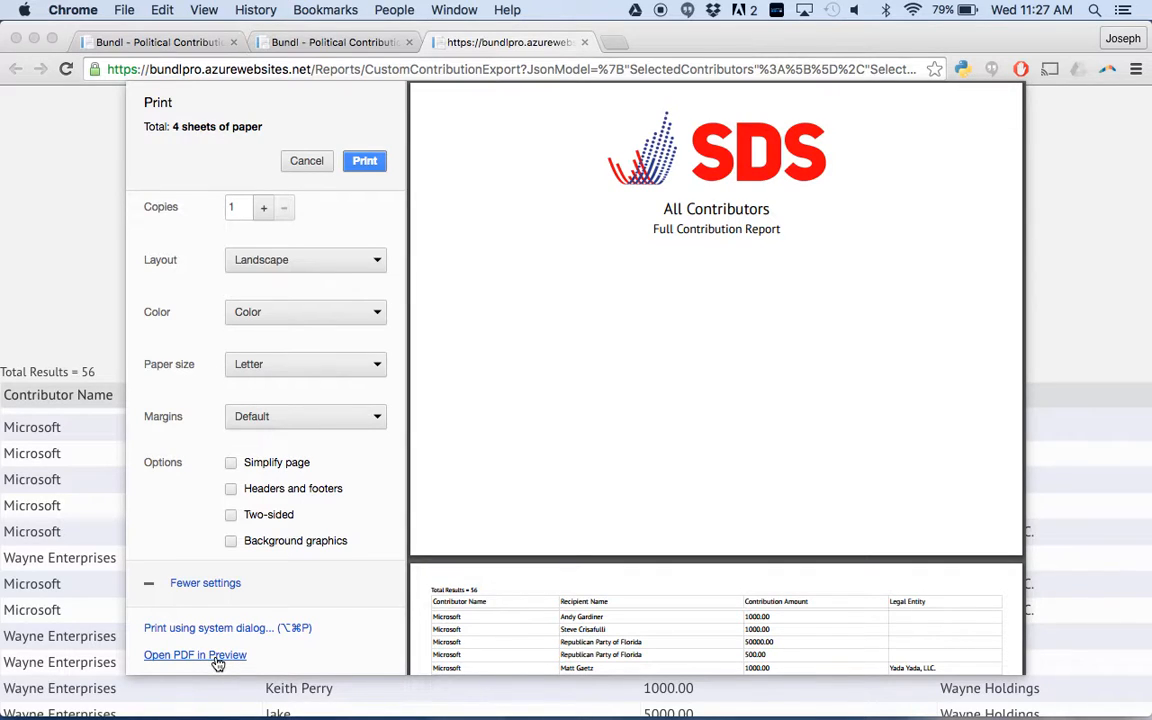
Open the report as a PDF in Preview and look through its table pages and cover page.
{"action": "left_click", "coordinate": [216, 658]}
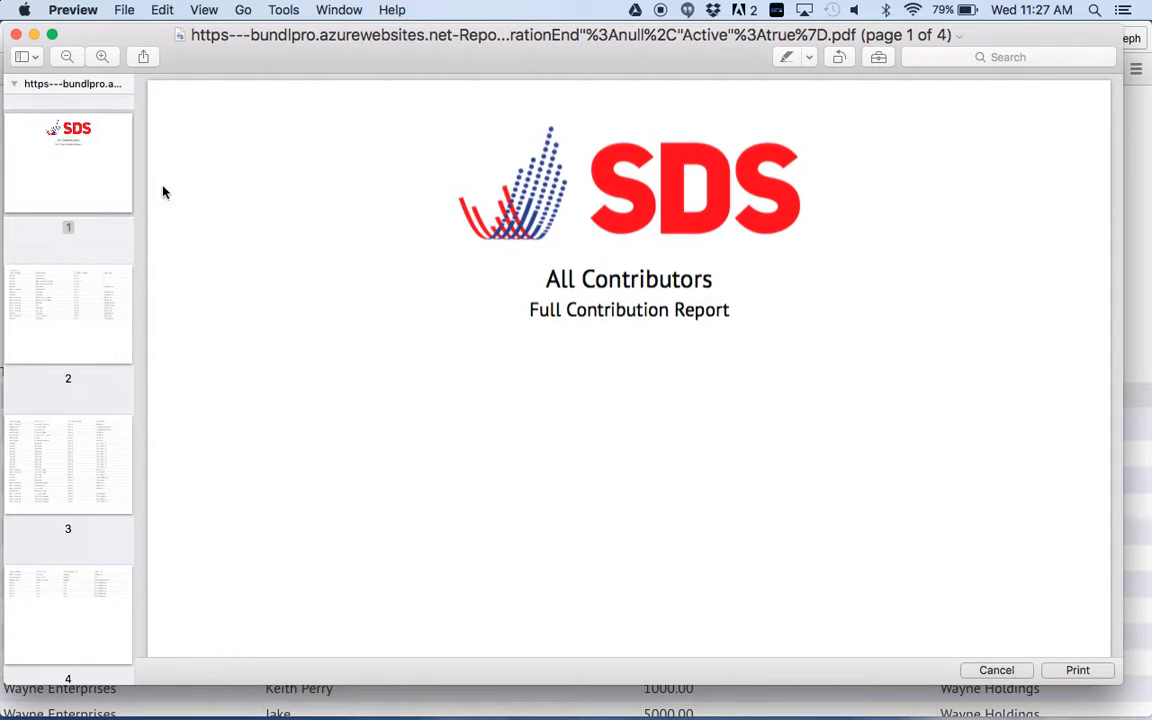
{"action": "left_click", "coordinate": [89, 343]}
{"action": "left_click", "coordinate": [56, 428]}
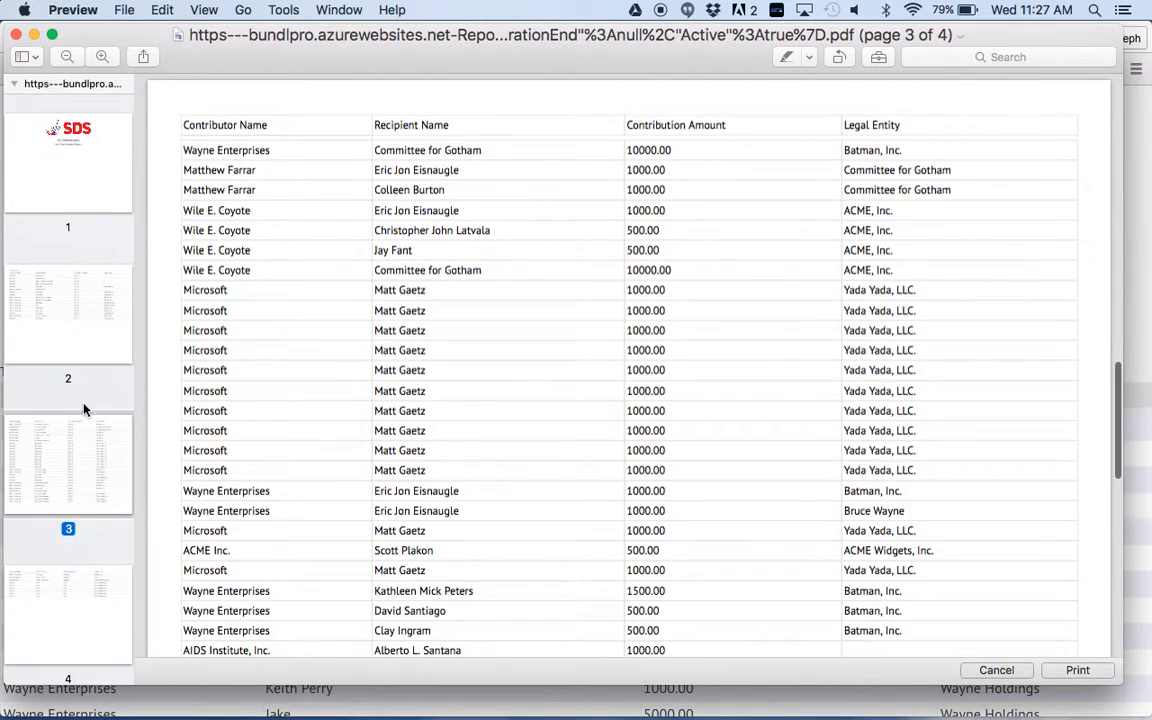
{"action": "left_click", "coordinate": [89, 184]}
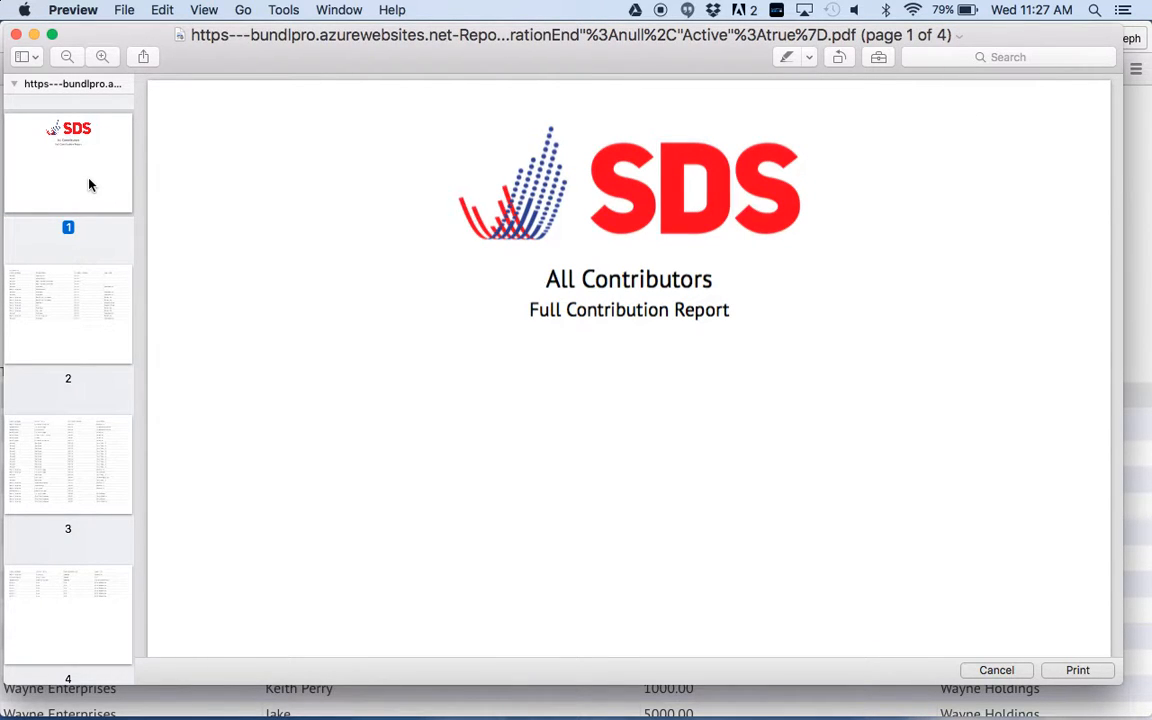
Minimize the PDF window and return to the Custom Query Report page in Chrome.
{"action": "left_click", "coordinate": [34, 35]}
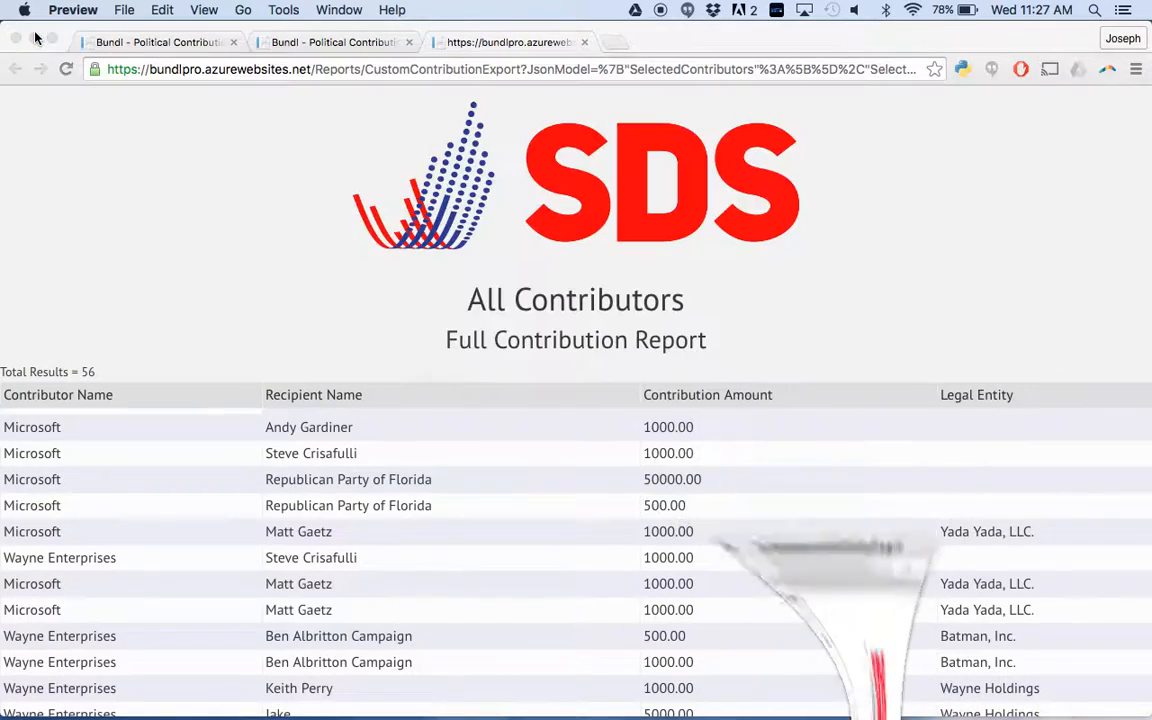
{"action": "left_click", "coordinate": [318, 44]}
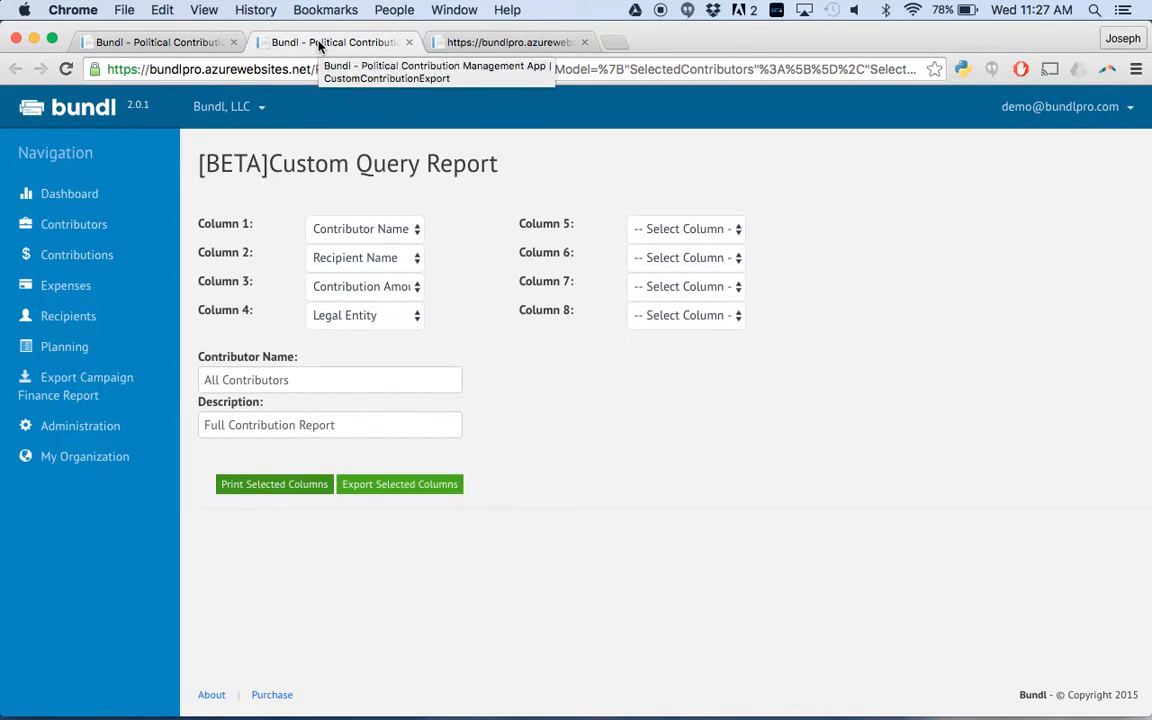